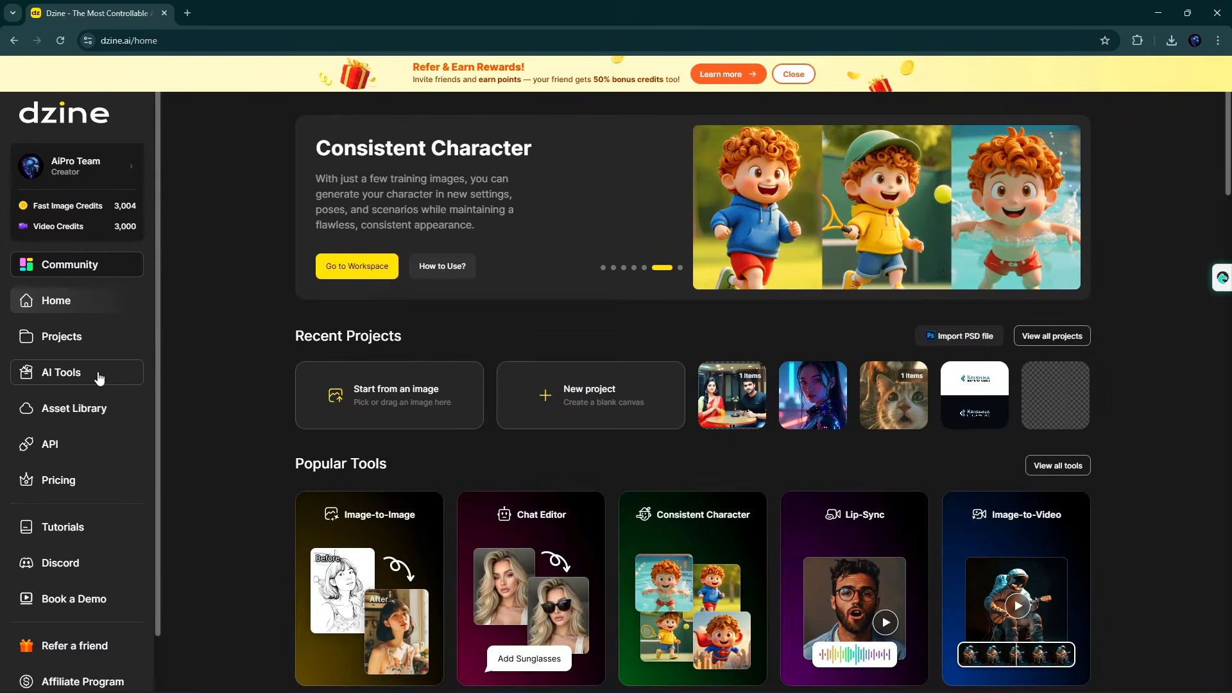
- Open the Lip-Sync tool and load the two-person podcast image from Downloads as the face image
{"action": "left_click", "coordinate": [90, 379]}
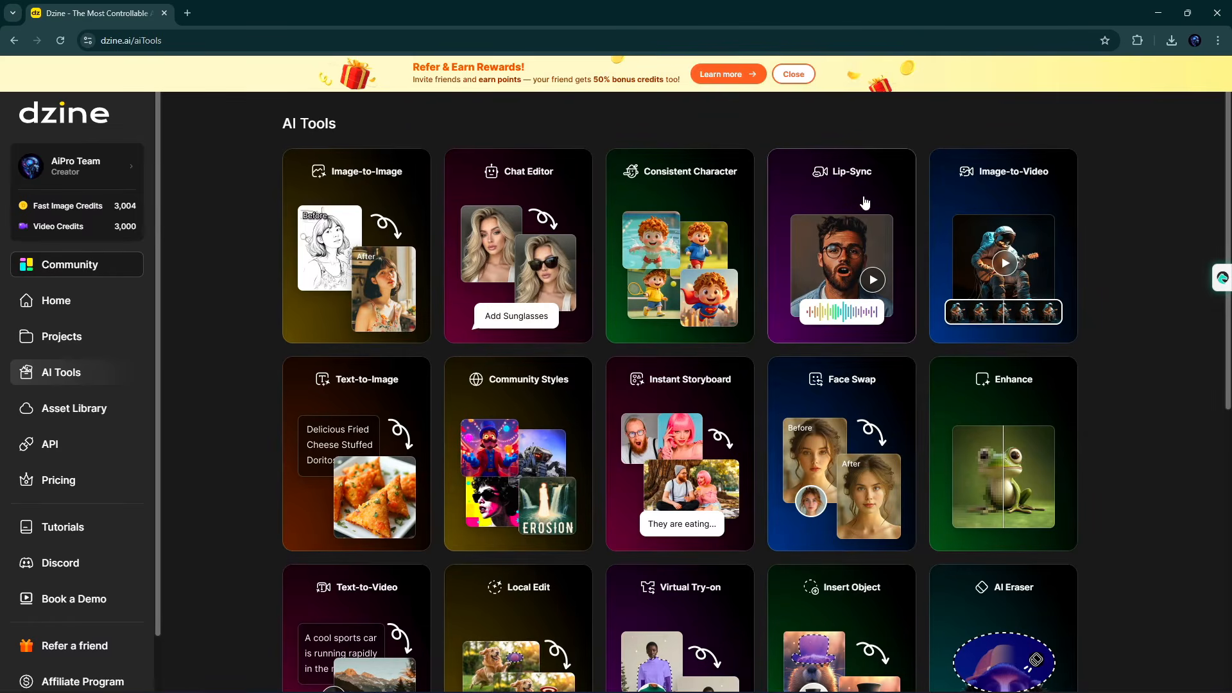
{"action": "left_click", "coordinate": [846, 188]}
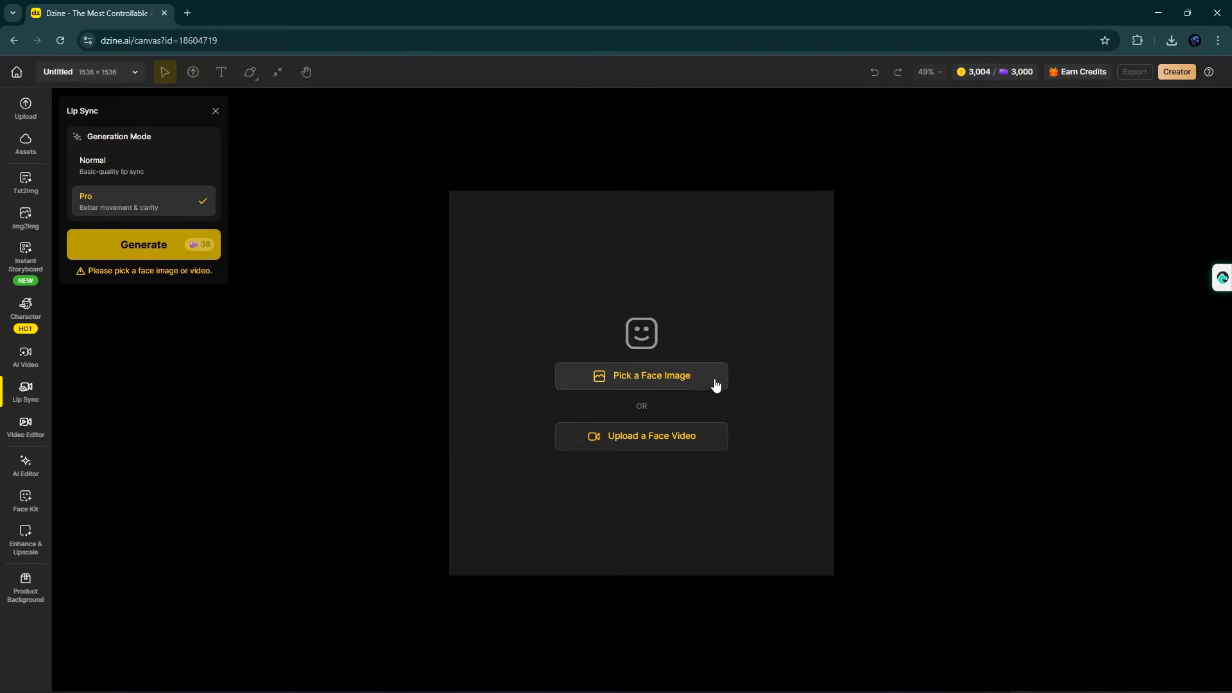
{"action": "left_click", "coordinate": [675, 384]}
{"action": "left_click", "coordinate": [618, 290]}
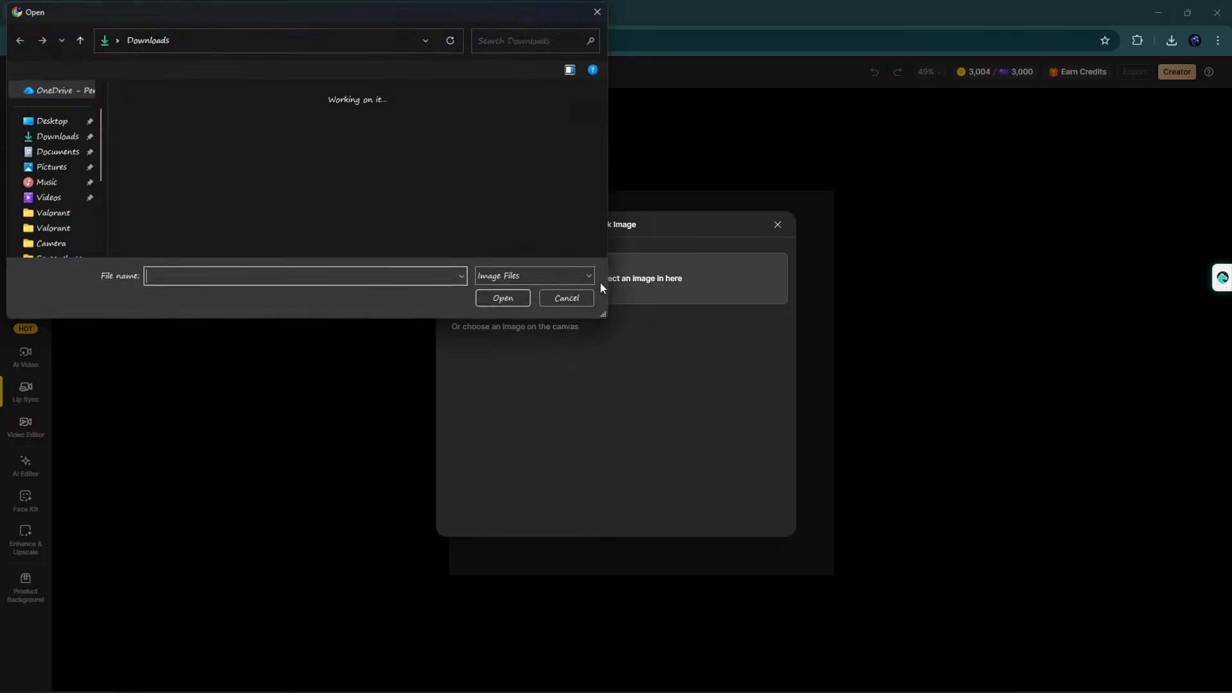
{"action": "left_click", "coordinate": [181, 181]}
{"action": "left_click", "coordinate": [506, 298]}
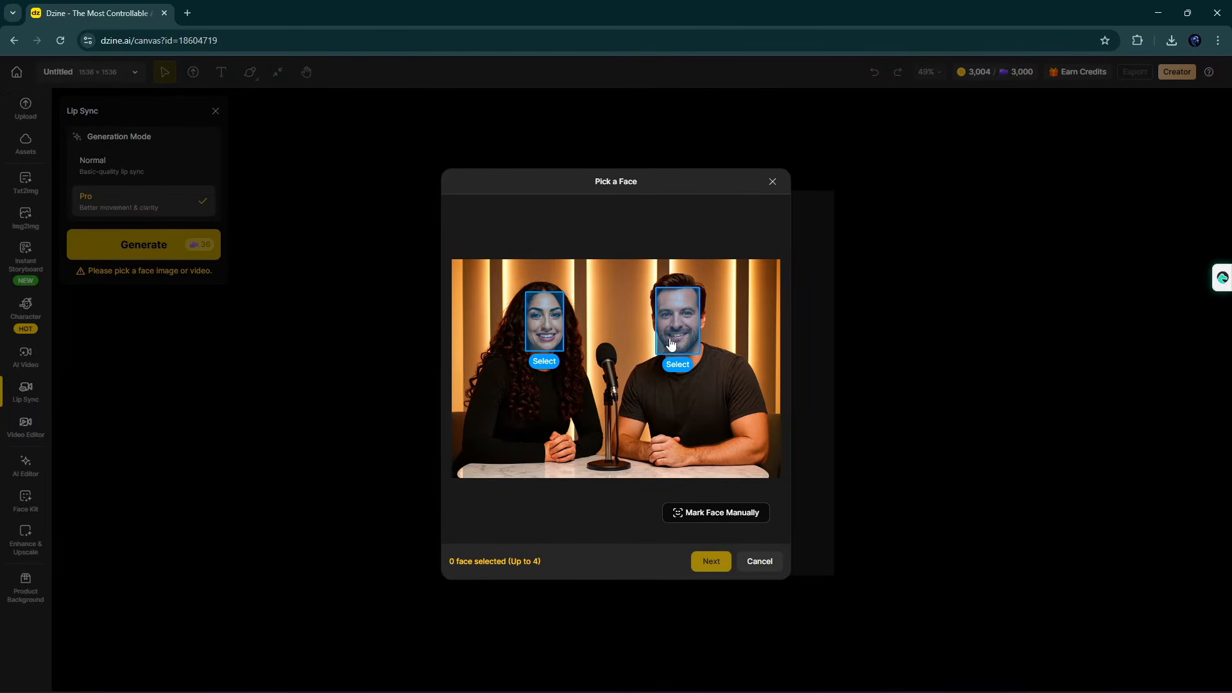
- Select both the woman's and the man's faces for lip syncing and continue to the timeline
{"action": "left_click", "coordinate": [545, 363]}
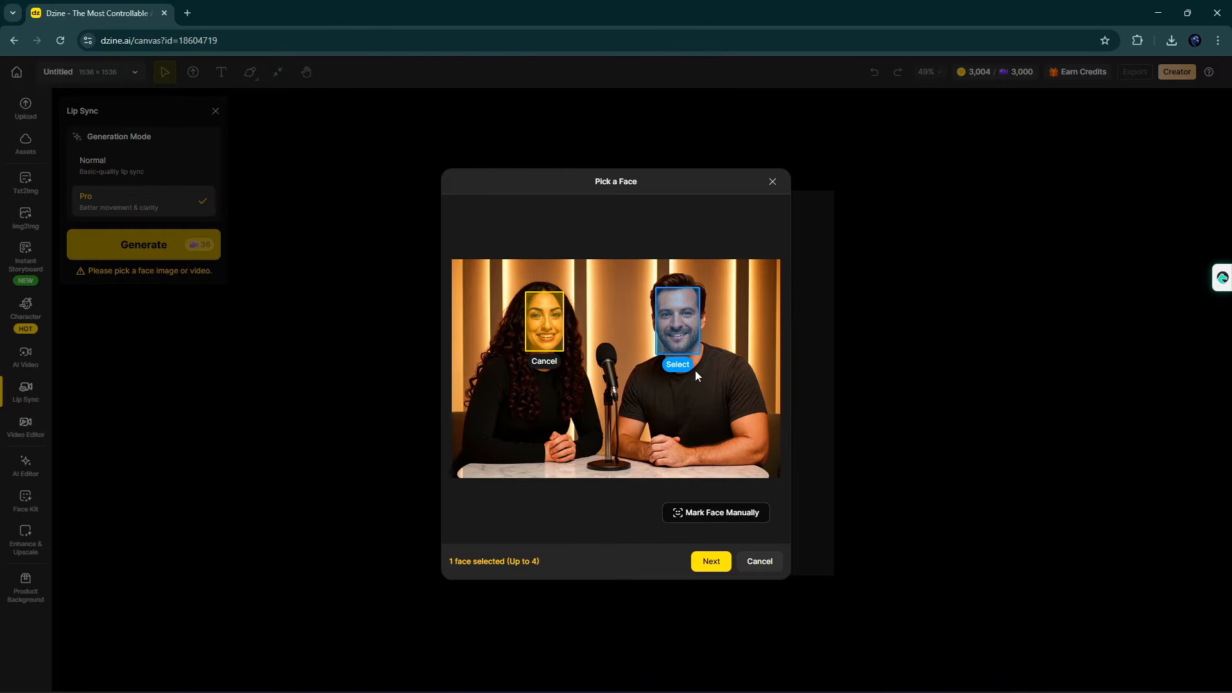
{"action": "left_click", "coordinate": [677, 364]}
{"action": "left_click", "coordinate": [710, 561]}
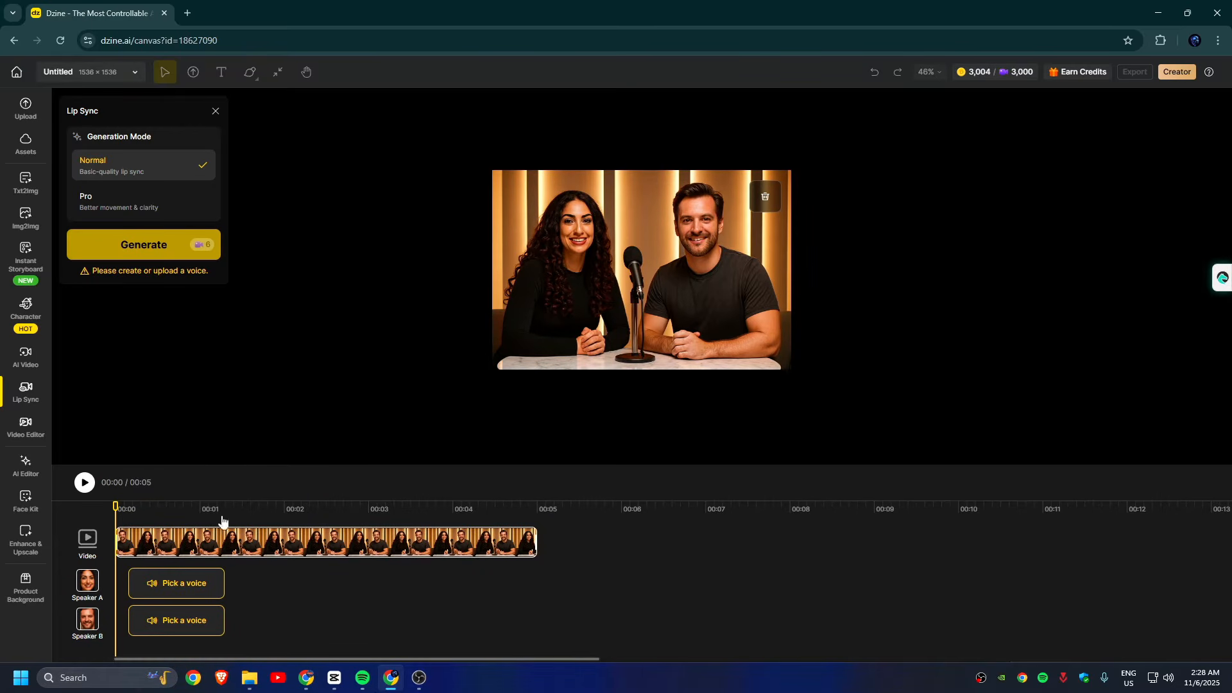
- Open Speaker A's voice settings, preview the English text-to-speech voices and choose the female Social Media voice Hope
{"action": "left_click", "coordinate": [170, 587]}
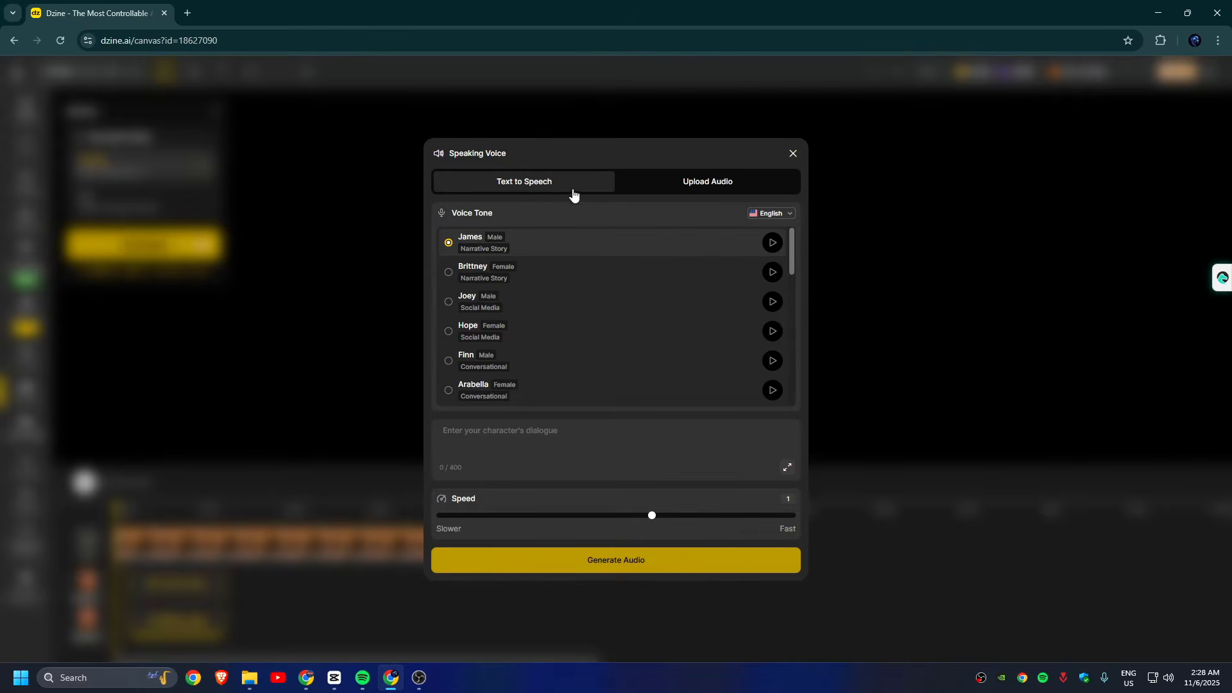
{"action": "left_click", "coordinate": [731, 185]}
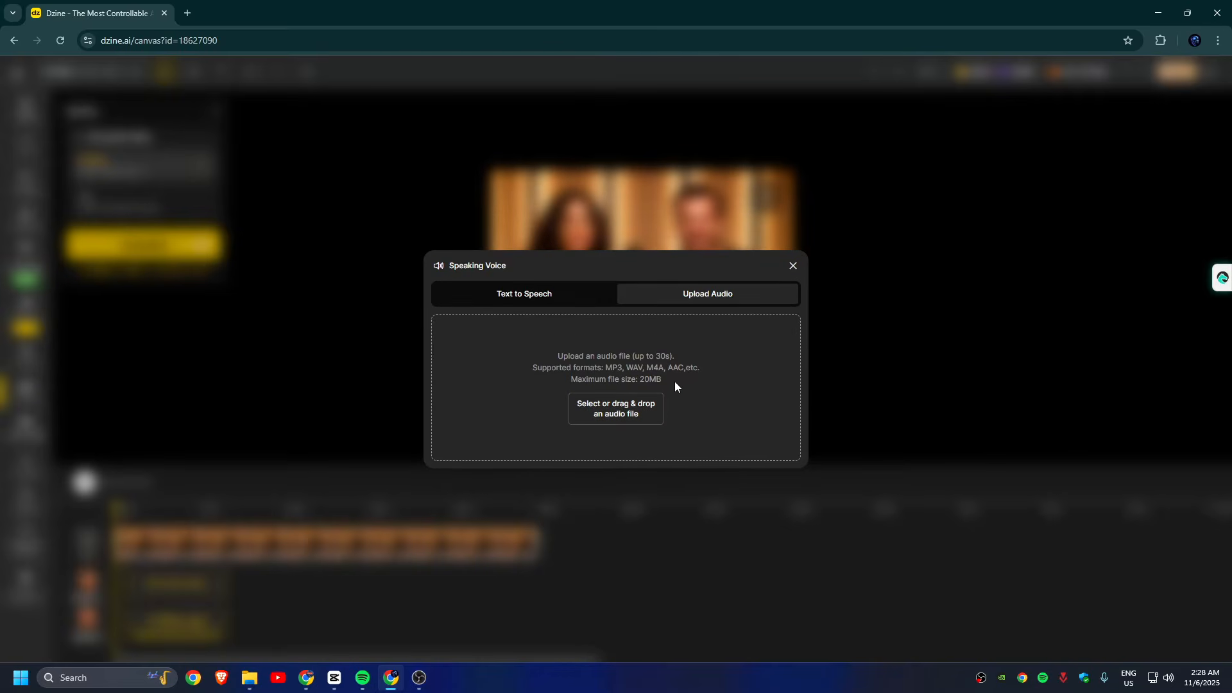
{"action": "left_click", "coordinate": [556, 294]}
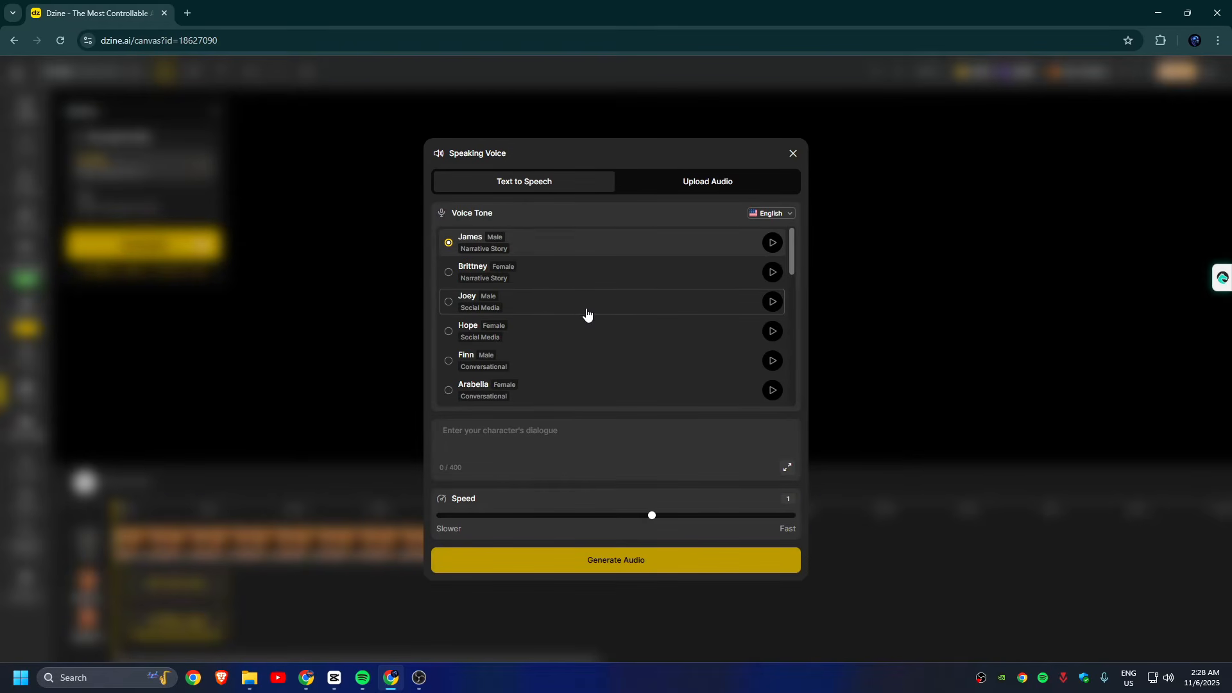
{"action": "scroll", "coordinate": [586, 315], "scroll_direction": "down", "scroll_amount": 2}
{"action": "scroll", "coordinate": [588, 321], "scroll_direction": "down", "scroll_amount": 2}
{"action": "scroll", "coordinate": [589, 321], "scroll_direction": "up", "scroll_amount": 5}
{"action": "left_click", "coordinate": [772, 244]}
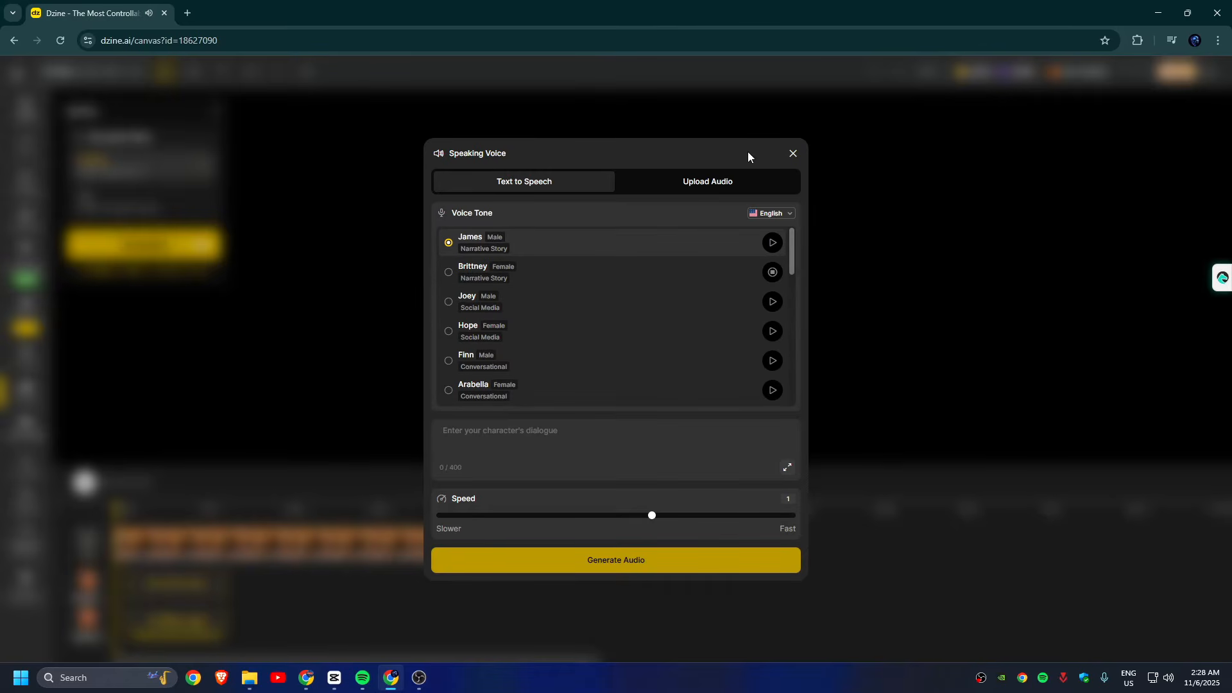
{"action": "left_click", "coordinate": [773, 332]}
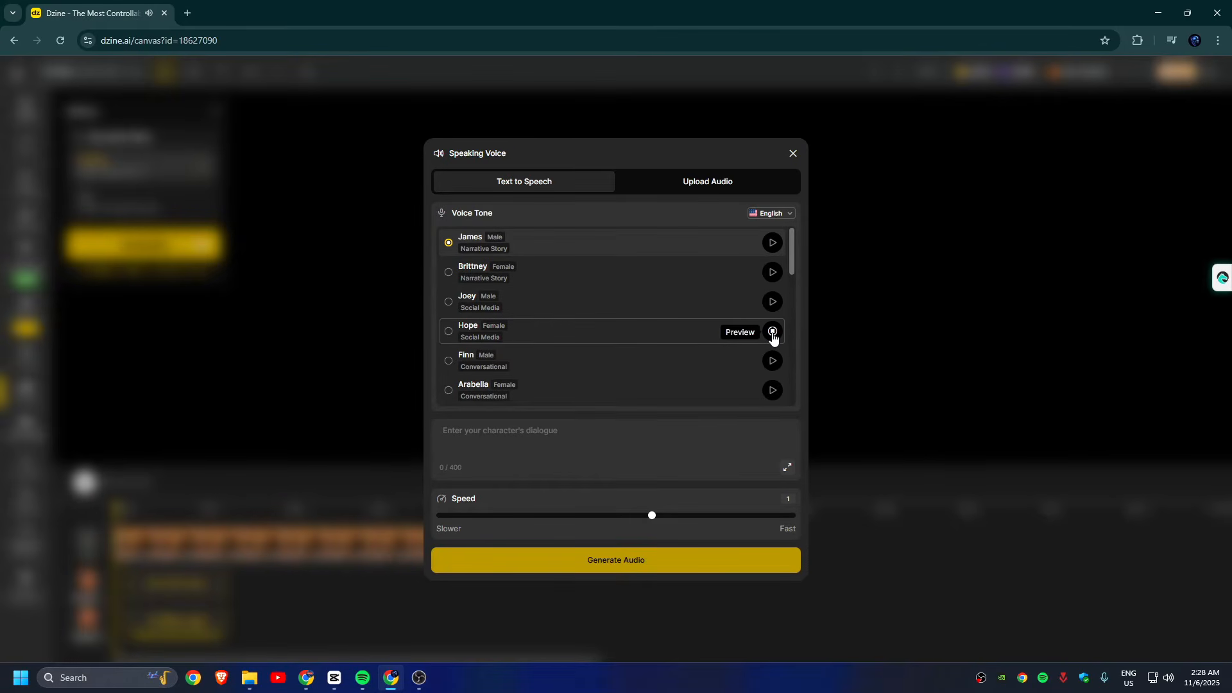
{"action": "left_click", "coordinate": [538, 334]}
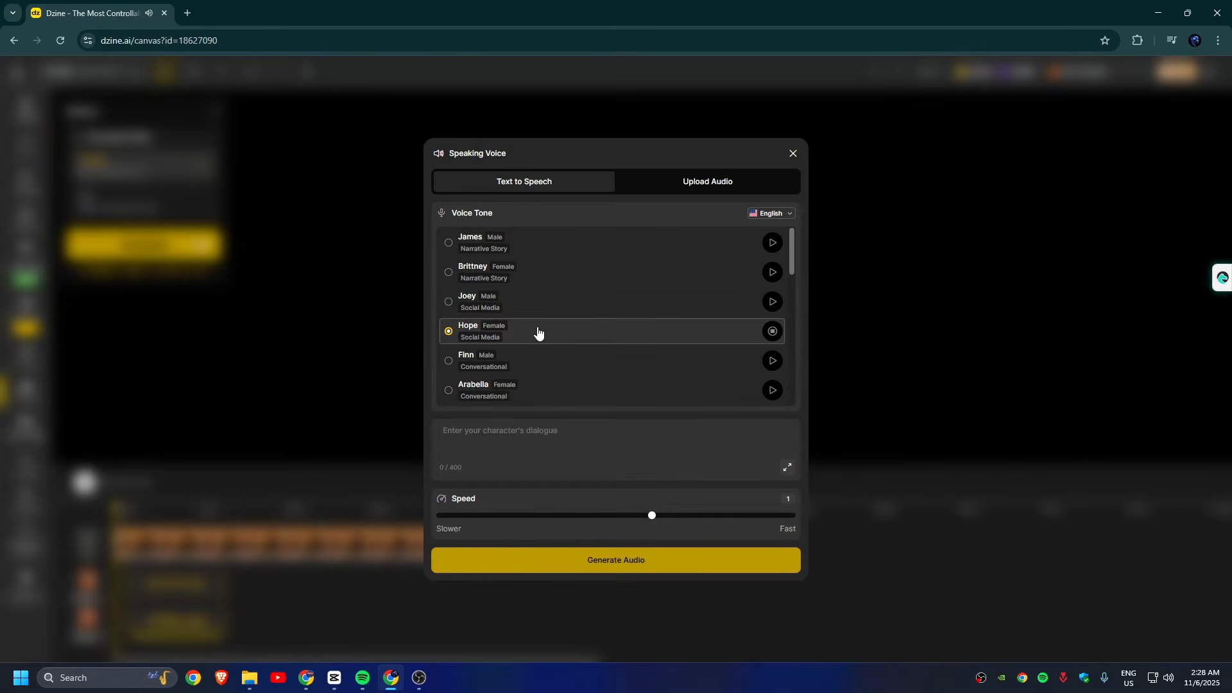
{"action": "left_click", "coordinate": [772, 333]}
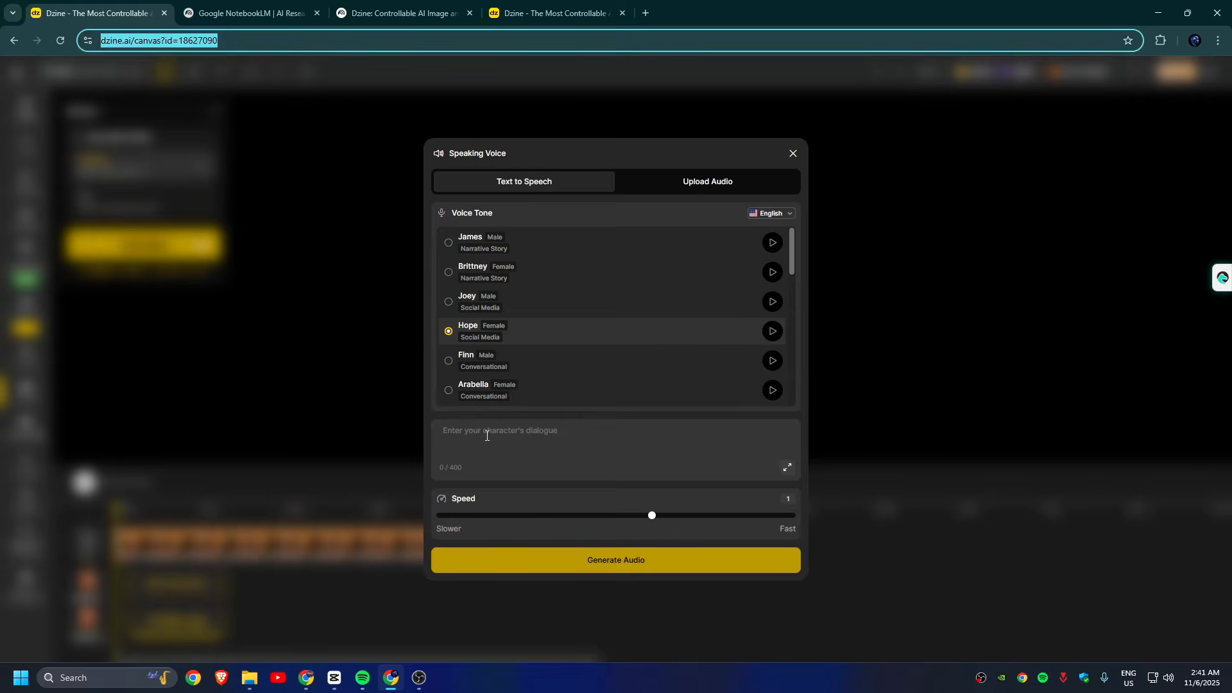
- Generate and apply Speaker A's audio from the dialogue "Dzine AI is defined as a powerful AI image editor and graphic design partner"
{"action": "left_click", "coordinate": [539, 442]}
{"action": "type", "text": "Dzine AI is defined as a powerful AI image editor and graphic design partner"}
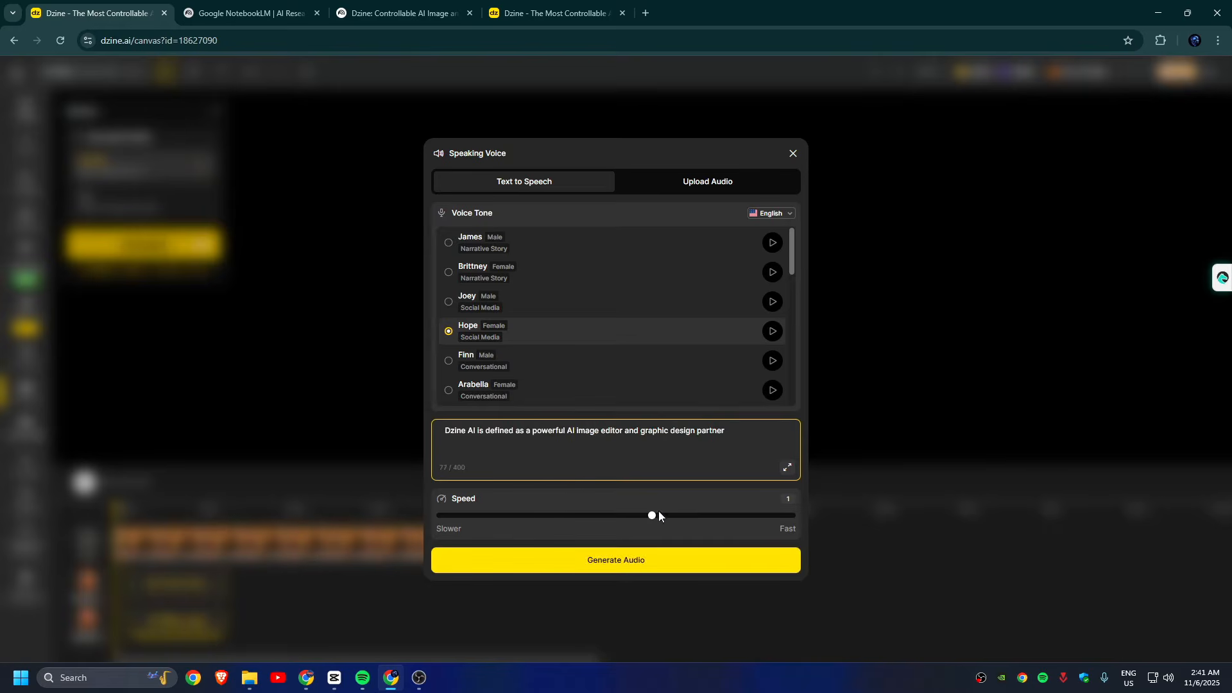
{"action": "left_click", "coordinate": [674, 565]}
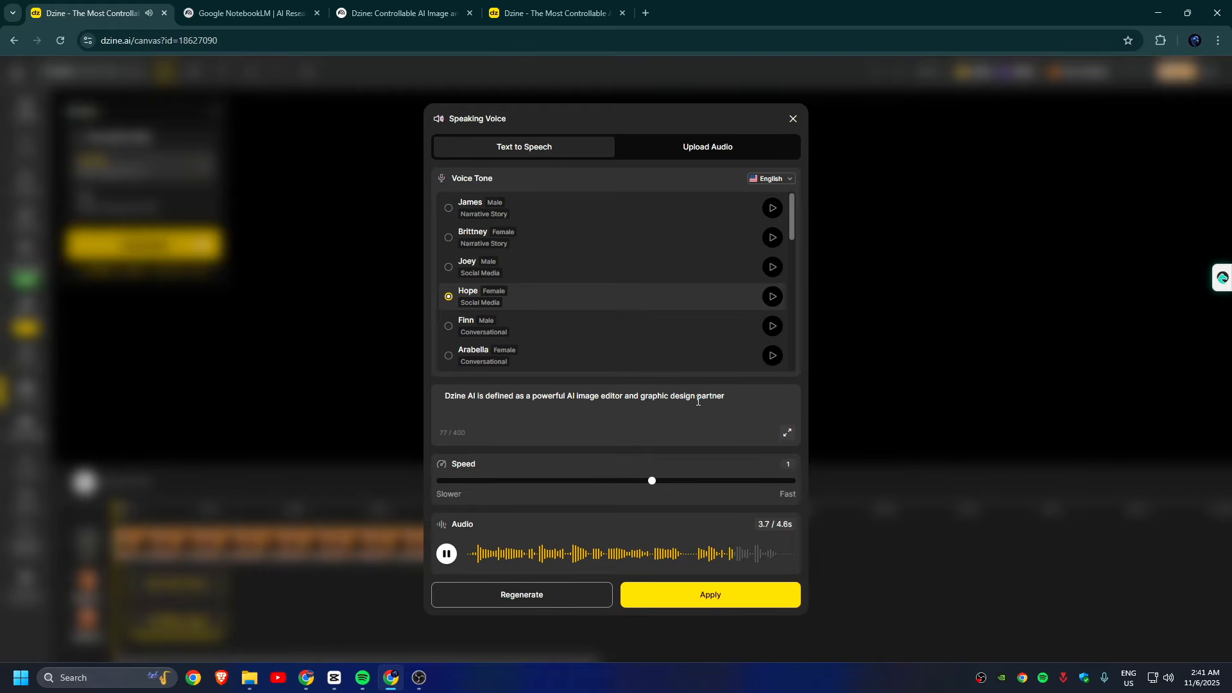
{"action": "left_click", "coordinate": [709, 596]}
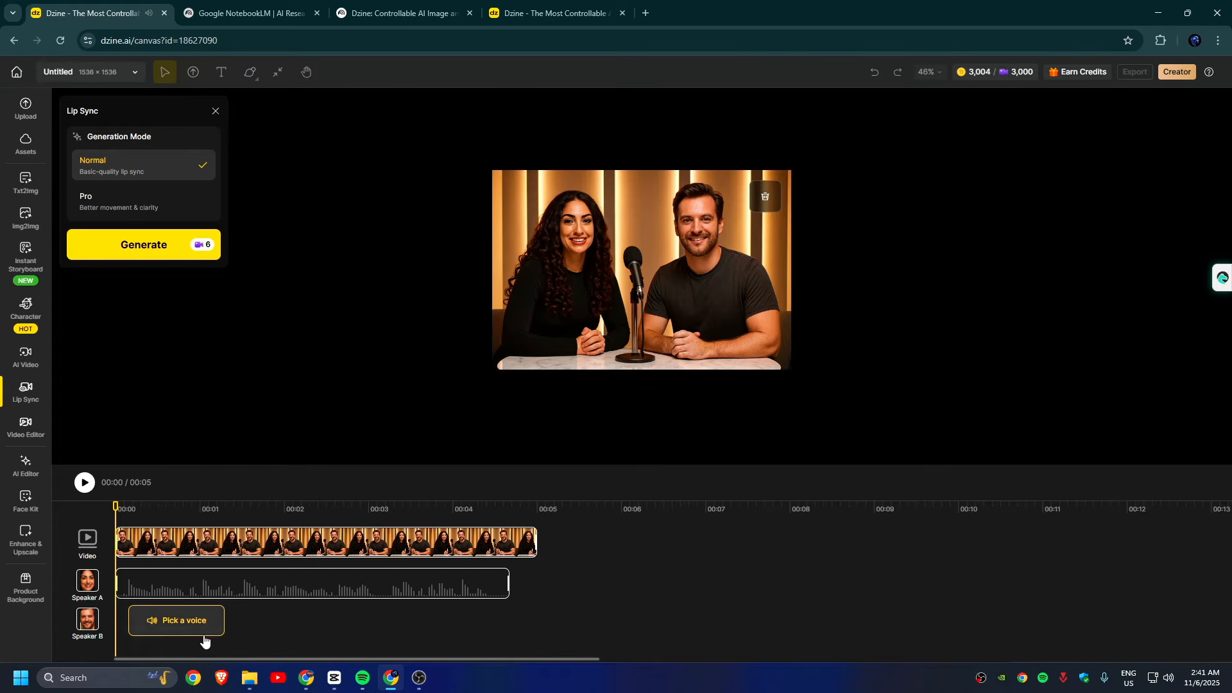
- For Speaker B, preview the male voices James, Joey and Finn and choose the Conversational voice Finn
{"action": "mouse_move", "coordinate": [403, 588]}
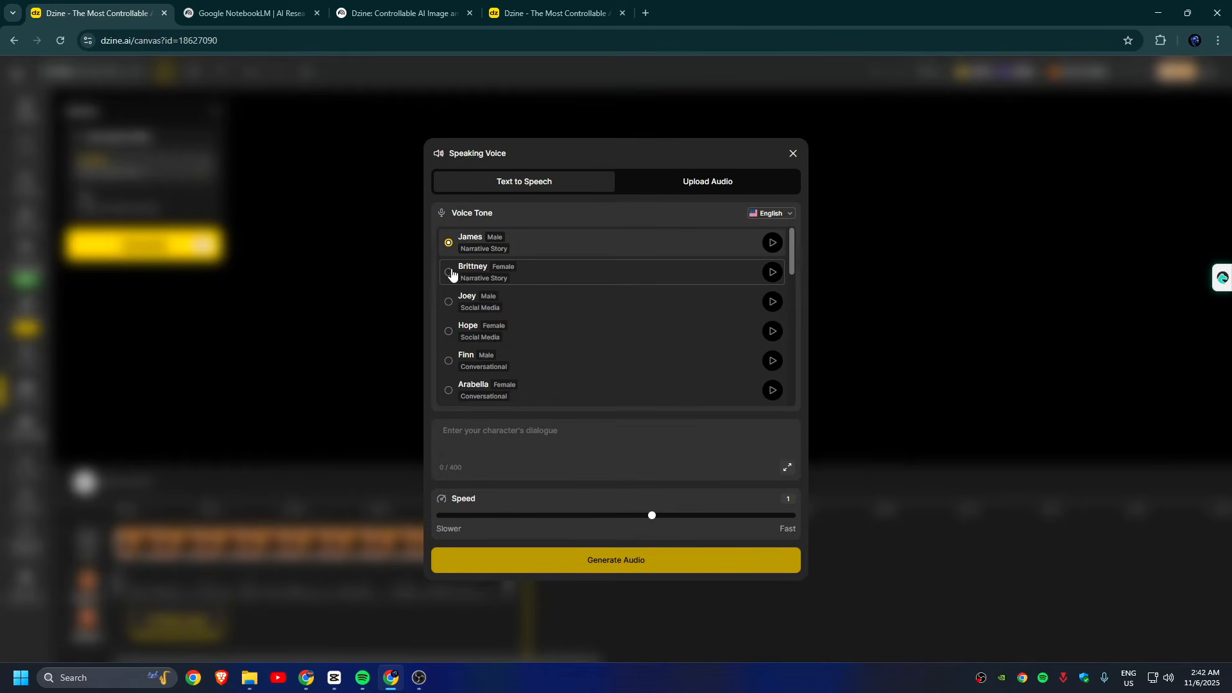
{"action": "left_click", "coordinate": [773, 243]}
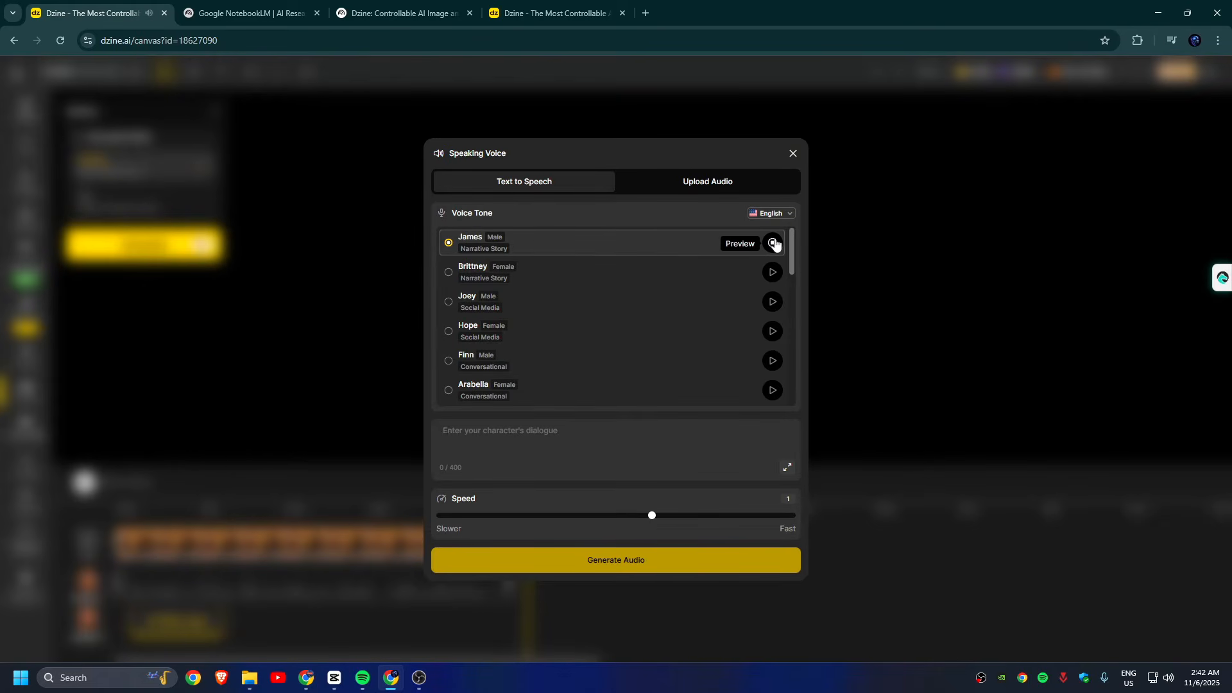
{"action": "left_click", "coordinate": [449, 302]}
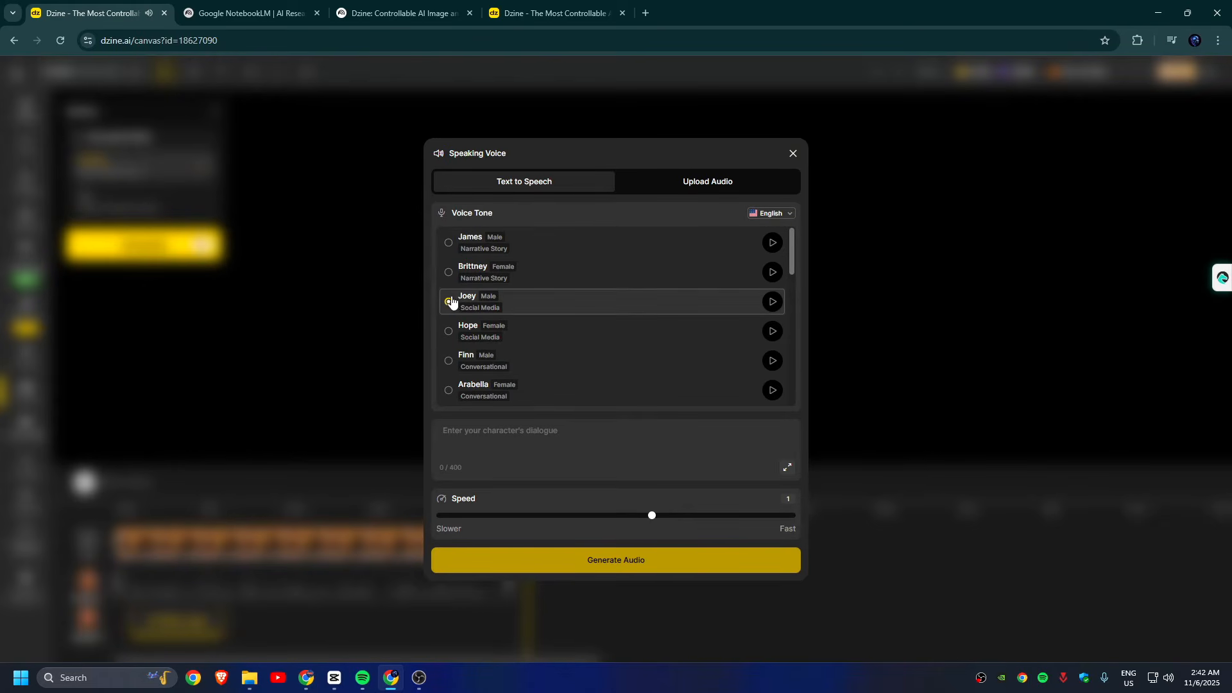
{"action": "left_click", "coordinate": [772, 301]}
{"action": "left_click", "coordinate": [773, 361]}
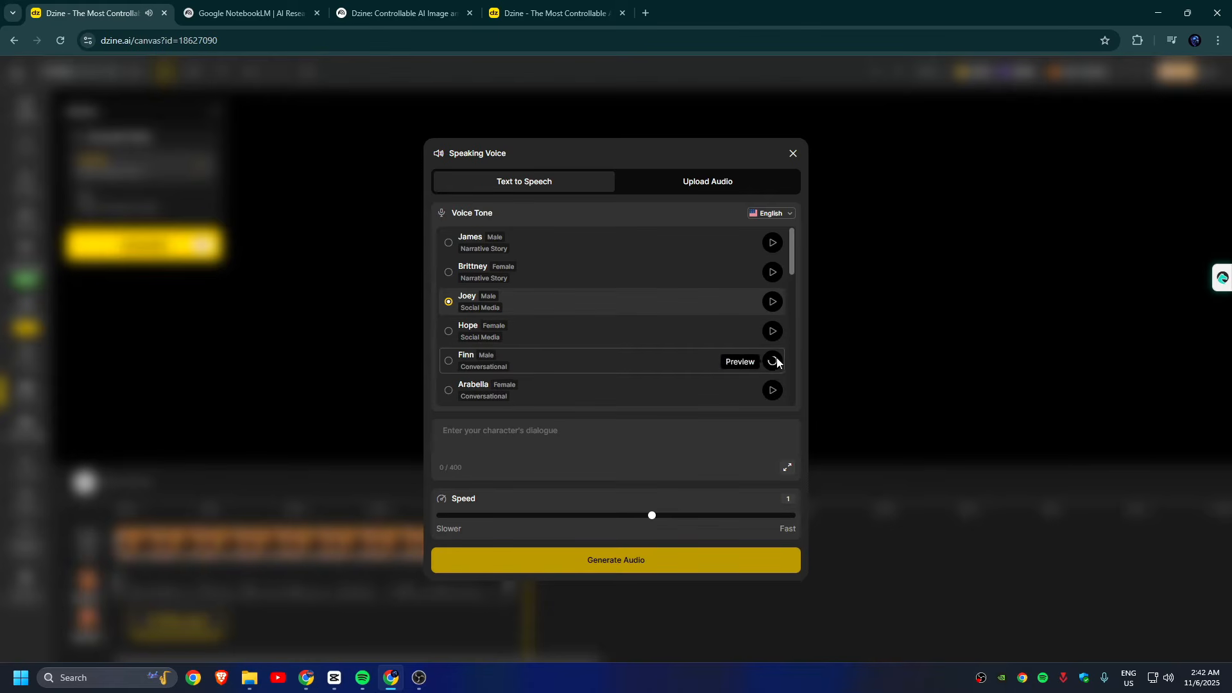
{"action": "left_click", "coordinate": [505, 364]}
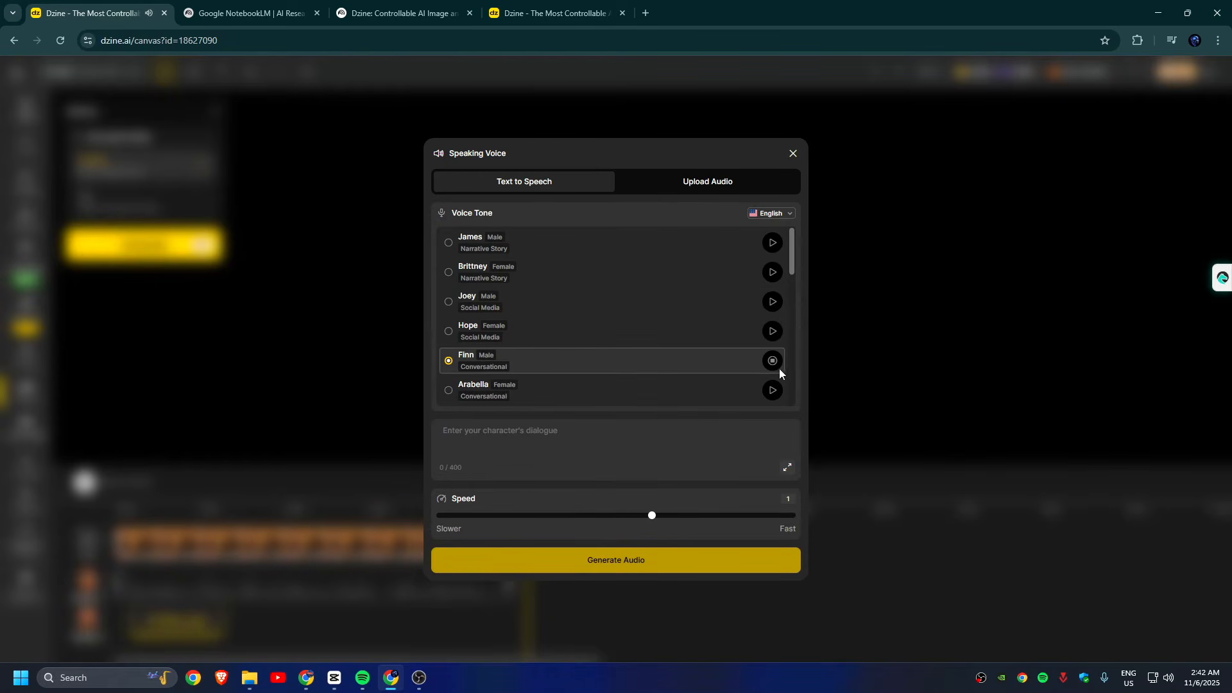
- Generate and apply Speaker B's audio from the dialogue "It provides unparalleled control over the composition of AI-generated images"
{"action": "left_click", "coordinate": [503, 437]}
{"action": "type", "text": "It provides unparalleled control over the composition of AI-generated images"}
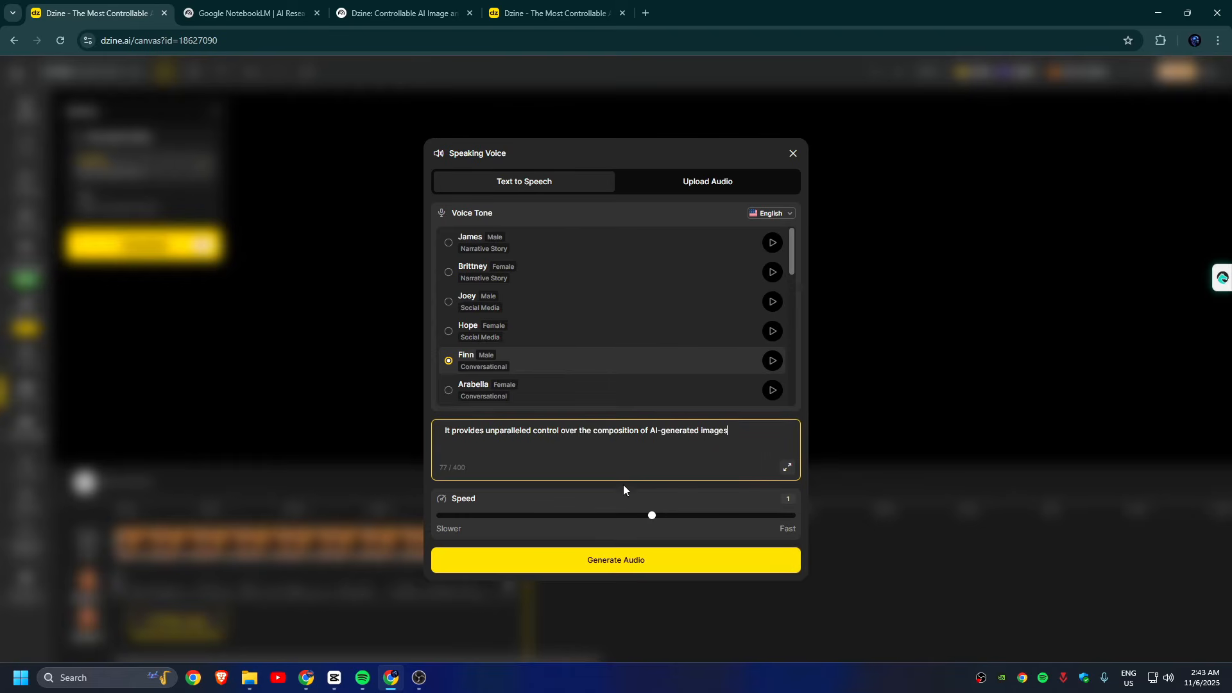
{"action": "left_click", "coordinate": [627, 567]}
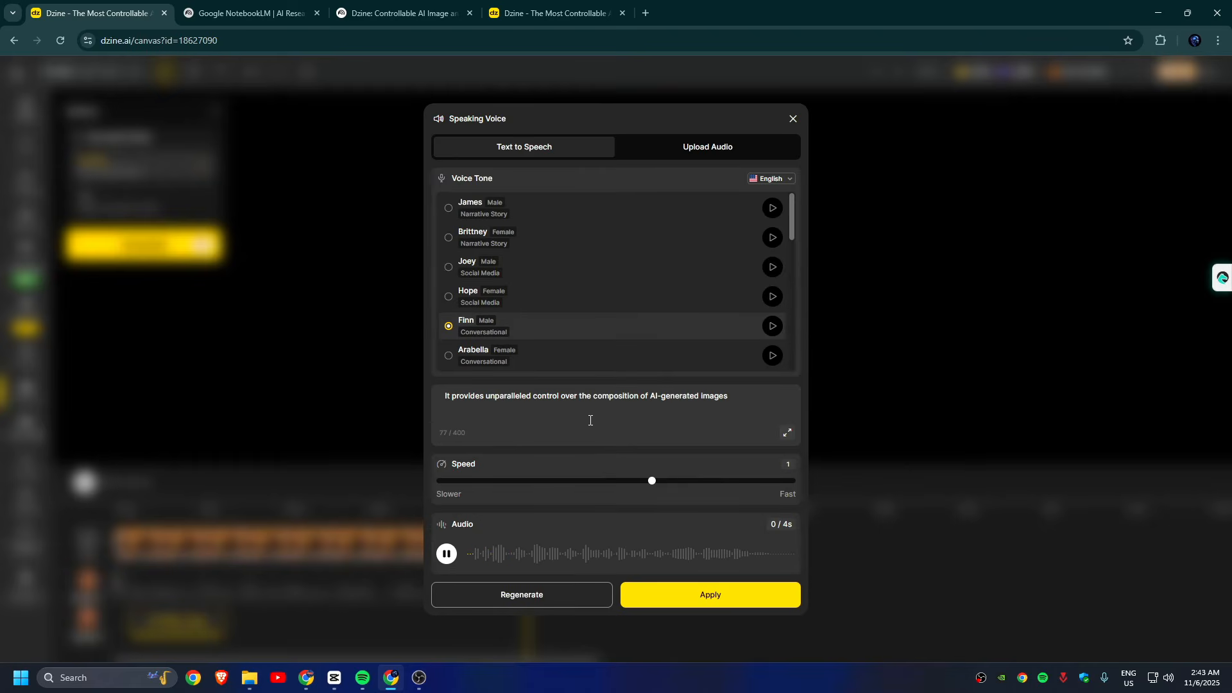
{"action": "left_click", "coordinate": [701, 600]}
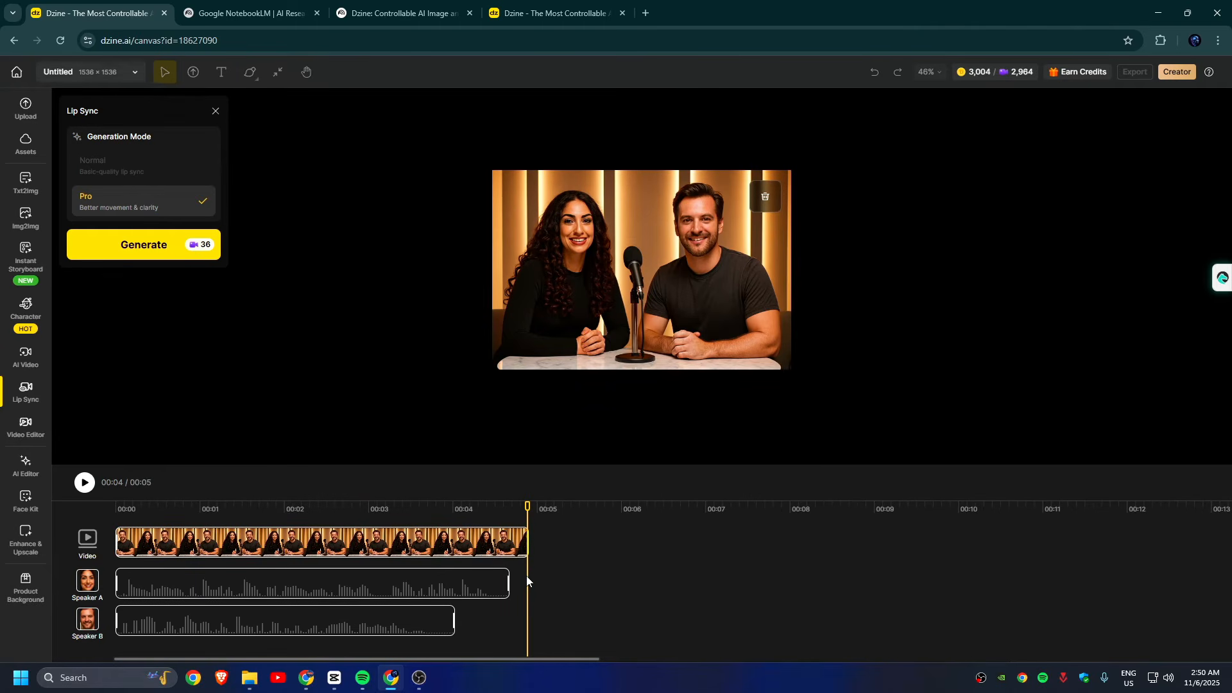
- Add a second Speaker A audio clip in the Hope voice with the dialogue "Dzine ai is the best for multi-lipsyncing"
{"action": "mouse_move", "coordinate": [555, 583]}
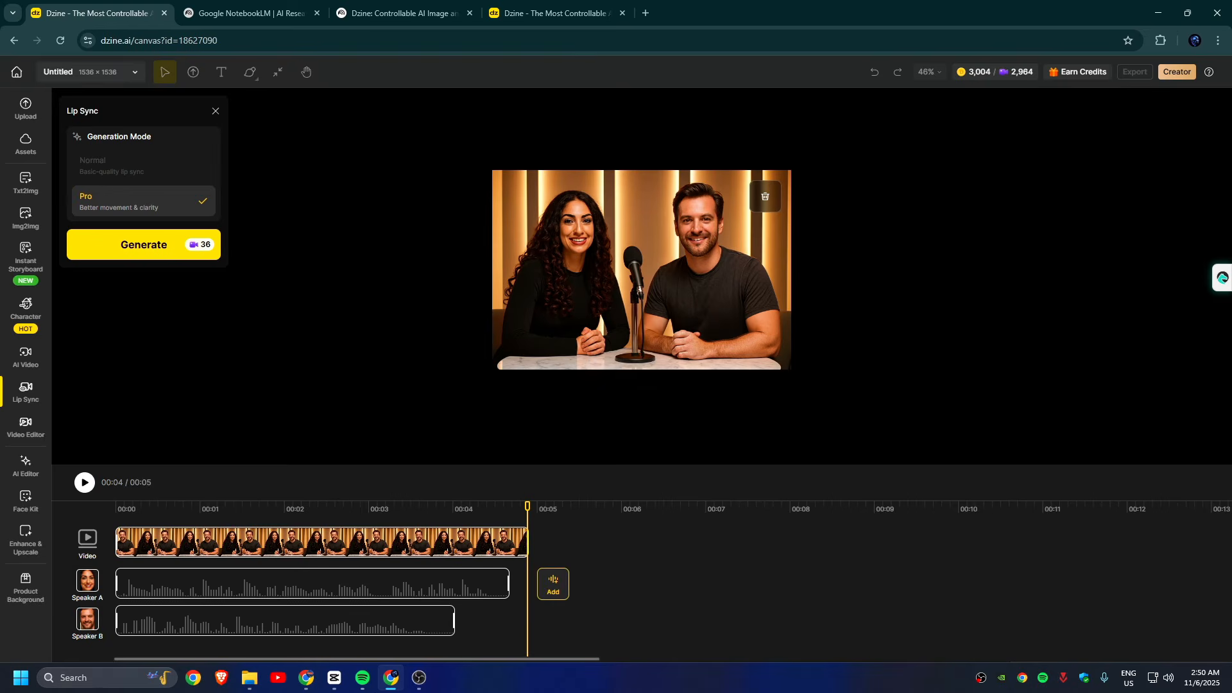
{"action": "left_click", "coordinate": [509, 547]}
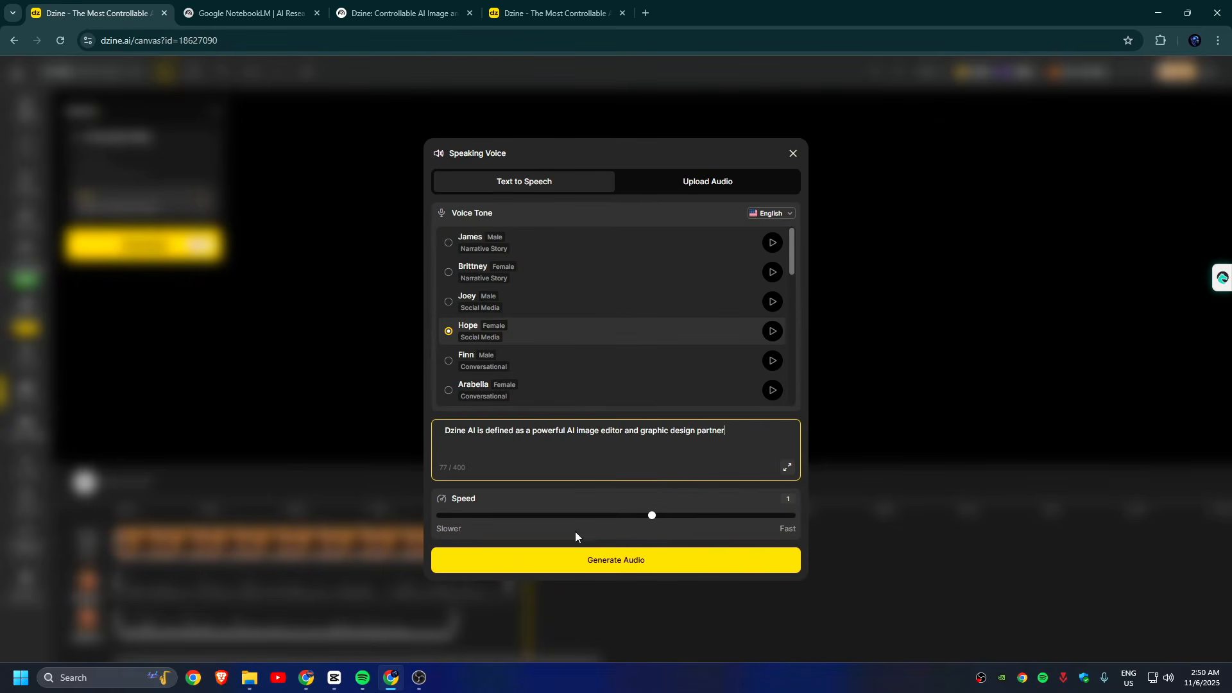
{"action": "key", "text": "BackSpace"}
{"action": "type", "text": "Dzine ai is the best for multi-lipsyncing"}
{"action": "left_click", "coordinate": [627, 563]}
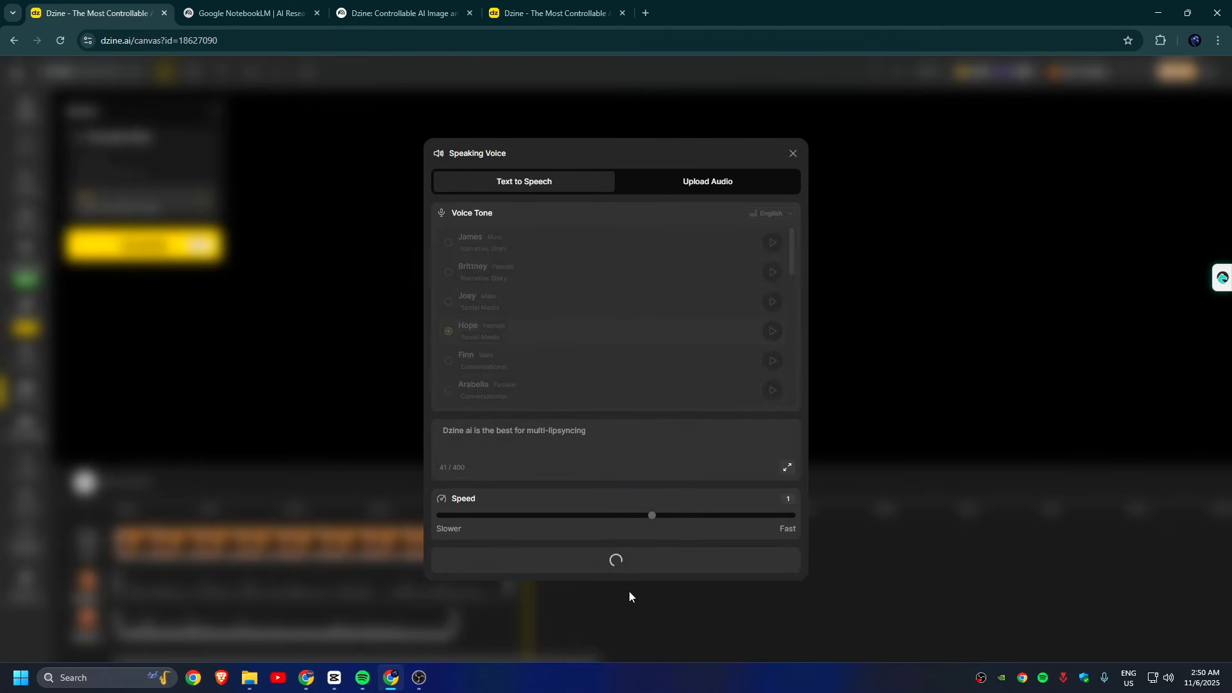
{"action": "left_click", "coordinate": [706, 594]}
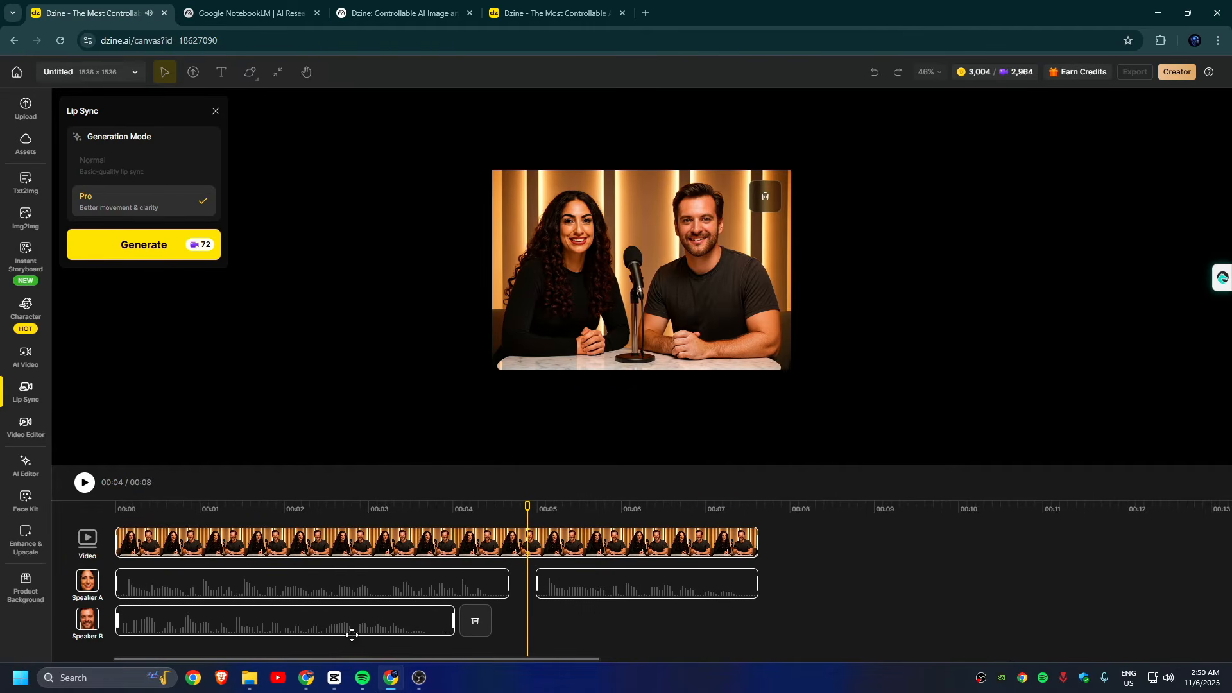
- Extend the video to about 12 seconds and stagger the voices, Speaker B from about 5 s and Speaker A's second clip from about 9 s
{"action": "left_click_drag", "start_coordinate": [591, 584], "coordinate": [627, 583]}
{"action": "left_click_drag", "start_coordinate": [776, 544], "coordinate": [1199, 562]}
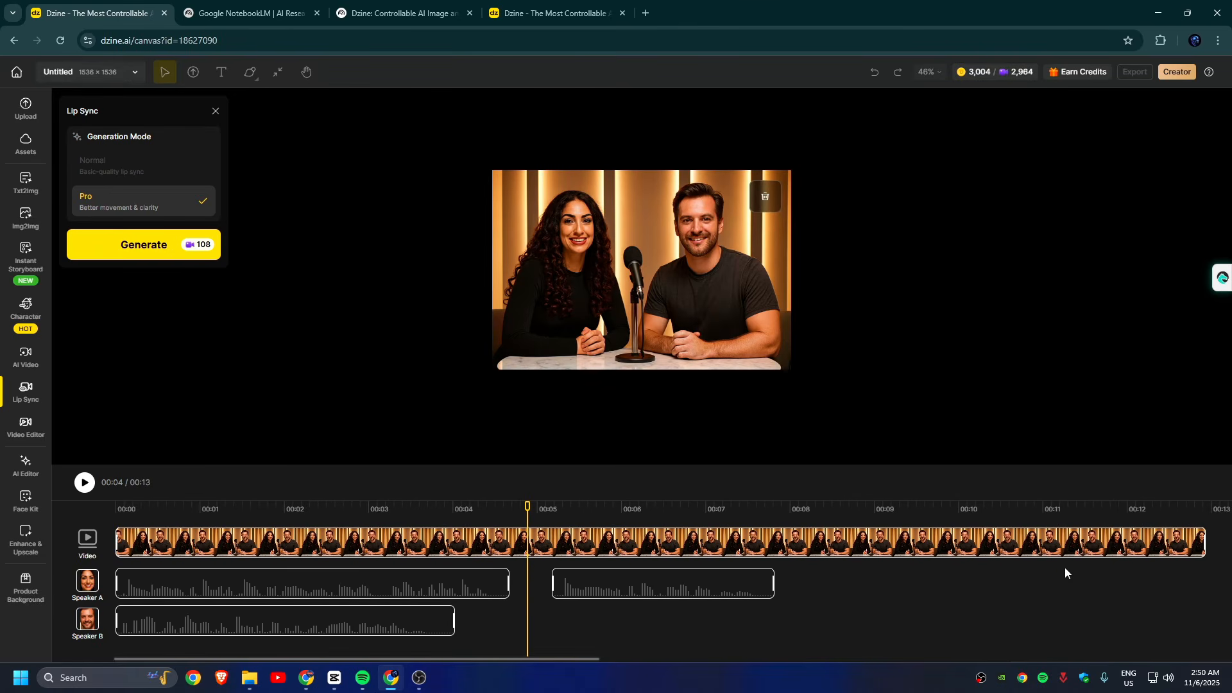
{"action": "left_click_drag", "start_coordinate": [295, 620], "coordinate": [916, 585]}
{"action": "left_click_drag", "start_coordinate": [572, 619], "coordinate": [682, 580]}
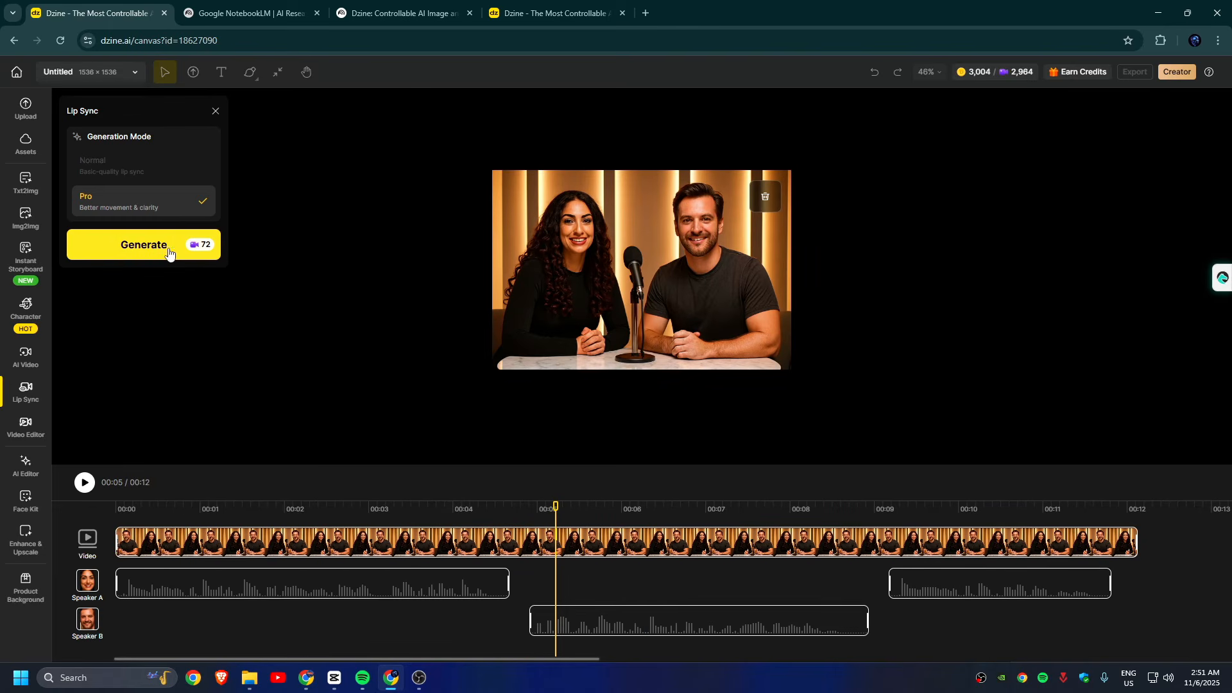
- Generate the two-speaker lip-sync video in Pro mode, play the result and close the preview
{"action": "left_click", "coordinate": [161, 252]}
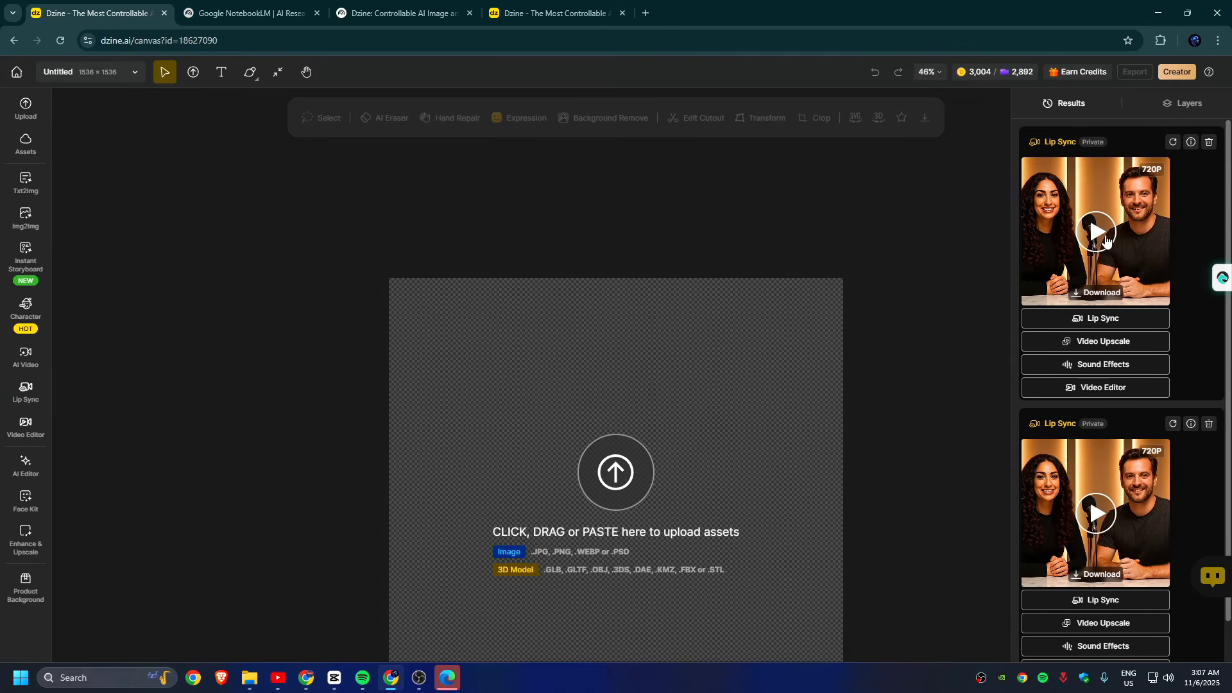
{"action": "left_click", "coordinate": [1055, 231]}
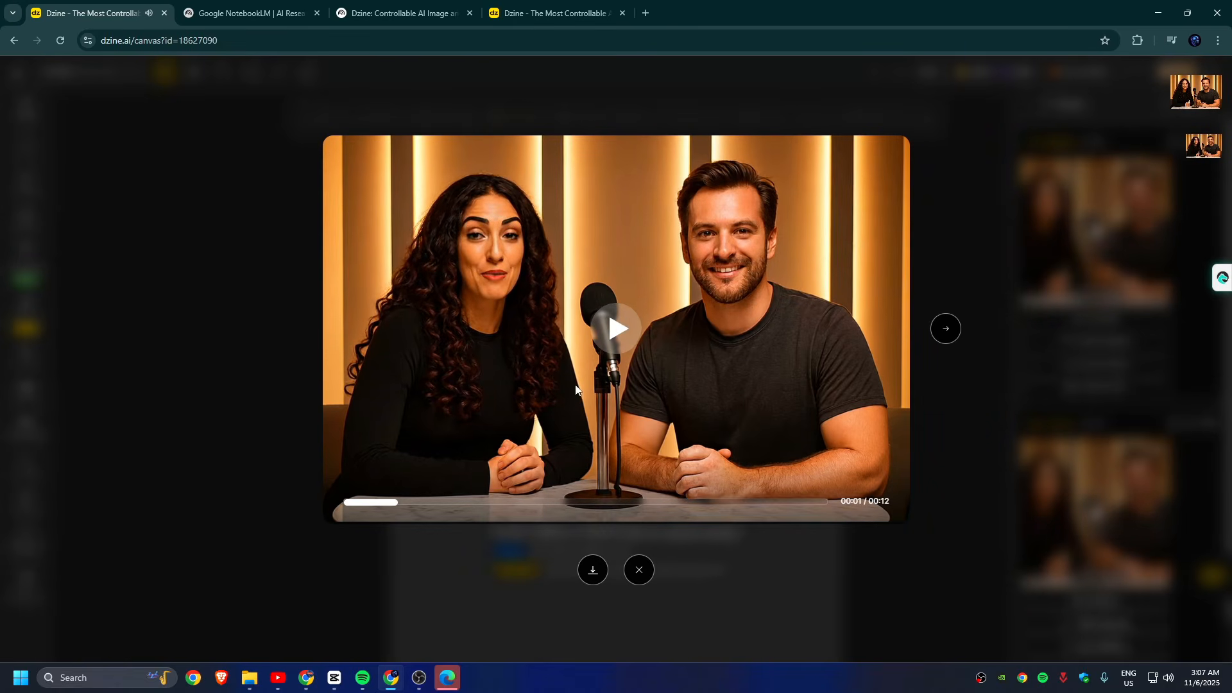
{"action": "key", "text": "Escape"}
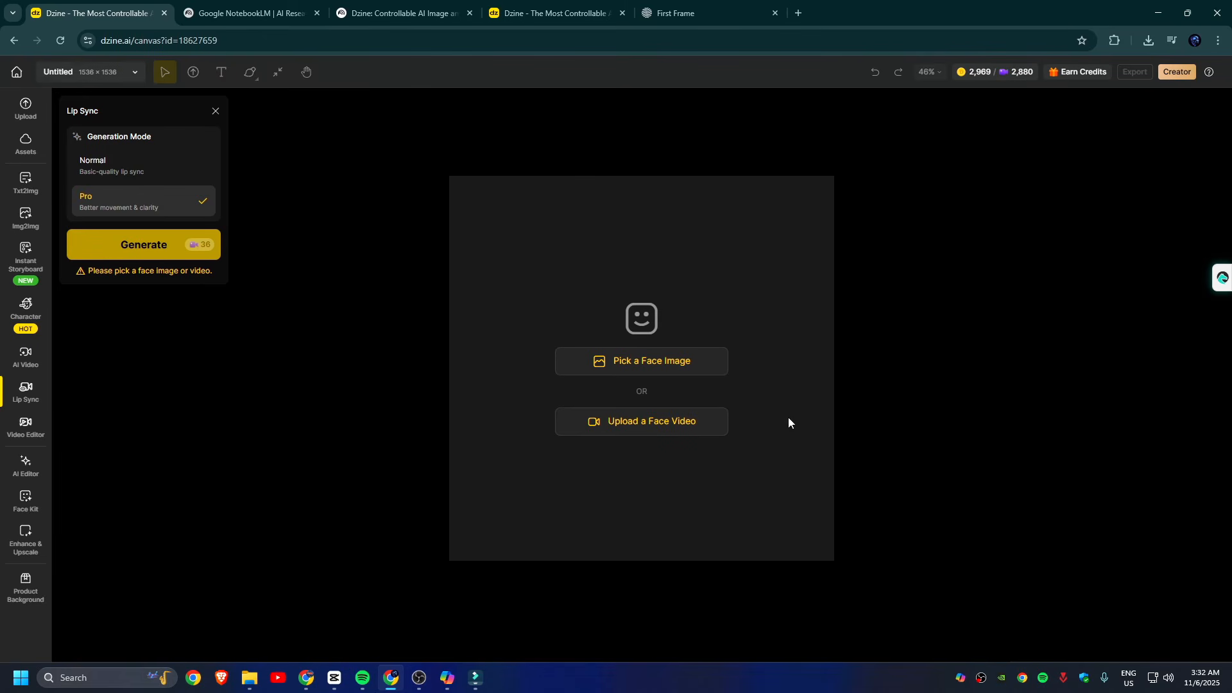
- Upload "video 12" from Downloads as the face video for a new lip sync
{"action": "left_click", "coordinate": [661, 423]}
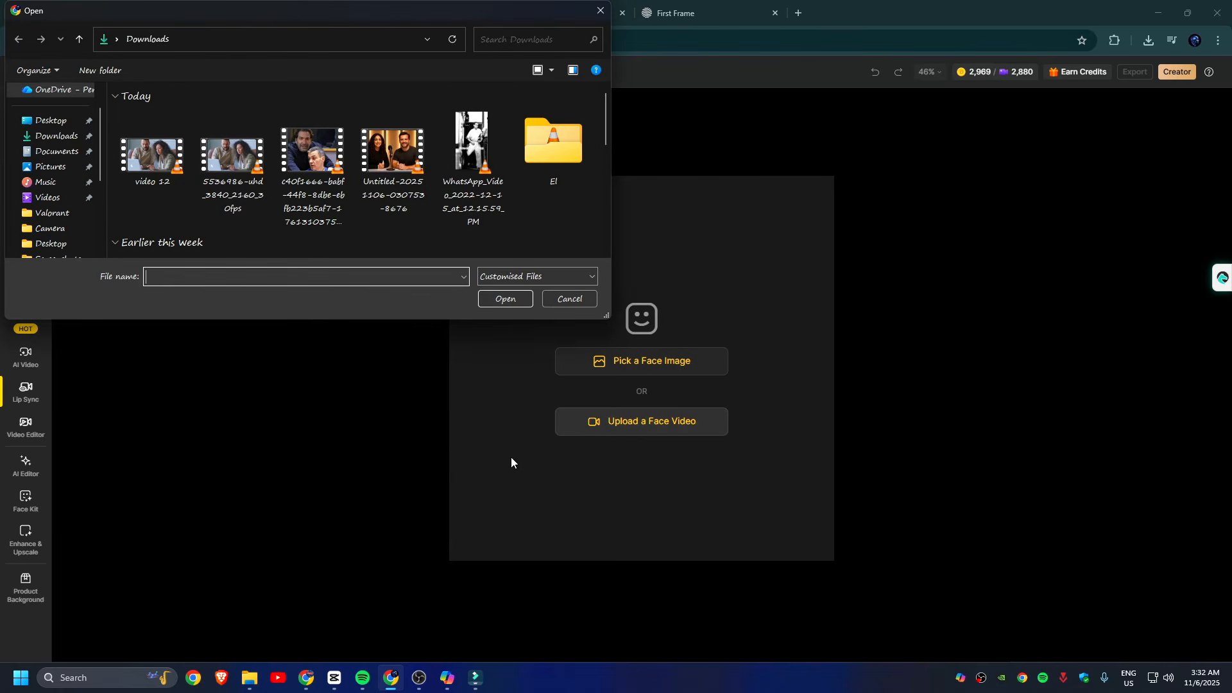
{"action": "left_click", "coordinate": [152, 154]}
{"action": "left_click", "coordinate": [500, 298]}
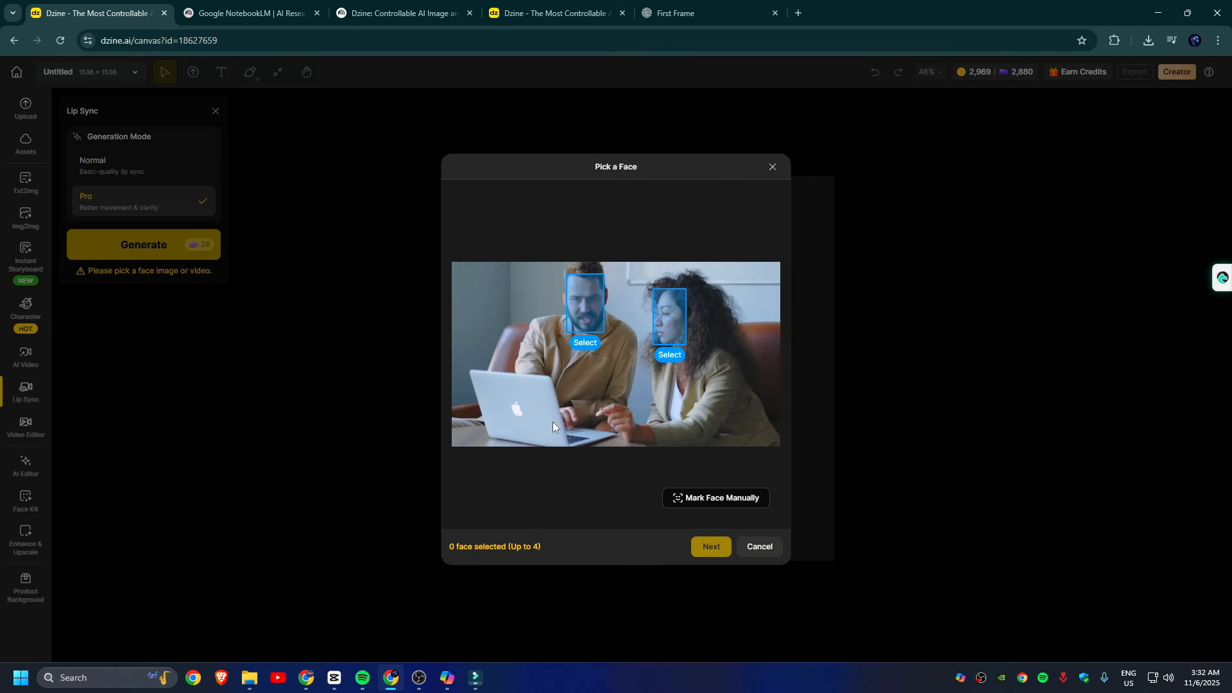
- Select both detected faces in the video, the man first and the woman second, and continue to the voice timeline
{"action": "left_click", "coordinate": [585, 342]}
{"action": "left_click", "coordinate": [670, 354]}
{"action": "left_click", "coordinate": [715, 550]}
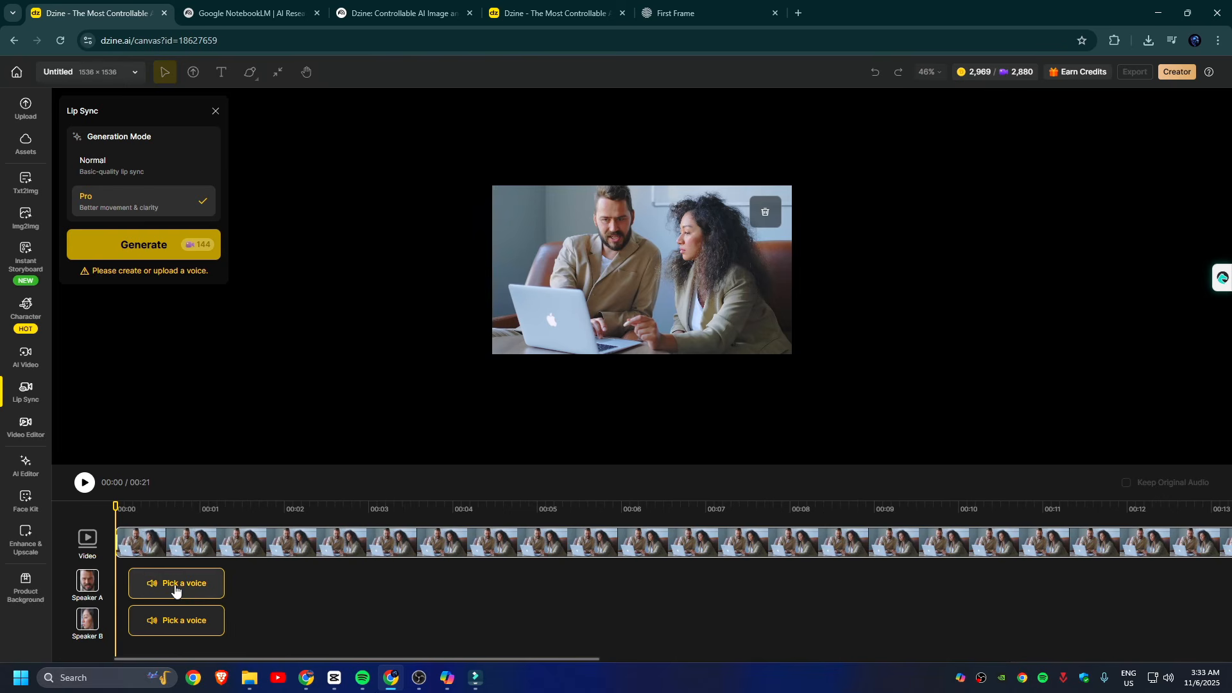
- Add a Speaker A audio clip in the James voice with the dialogue "how about this voice, i thing its good for our avatar"
{"action": "left_click", "coordinate": [176, 584]}
{"action": "left_click", "coordinate": [773, 243]}
{"action": "left_click", "coordinate": [538, 433]}
{"action": "type", "text": "how about this voice, i thing its good for our avatar"}
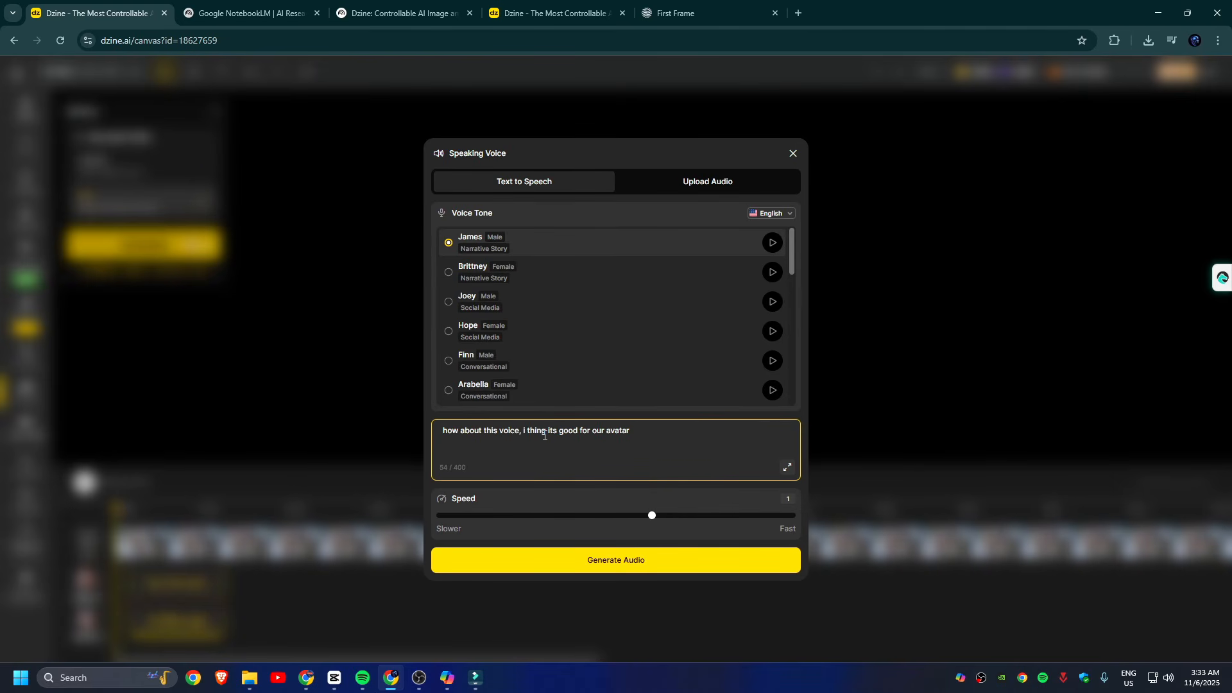
{"action": "left_click", "coordinate": [710, 591]}
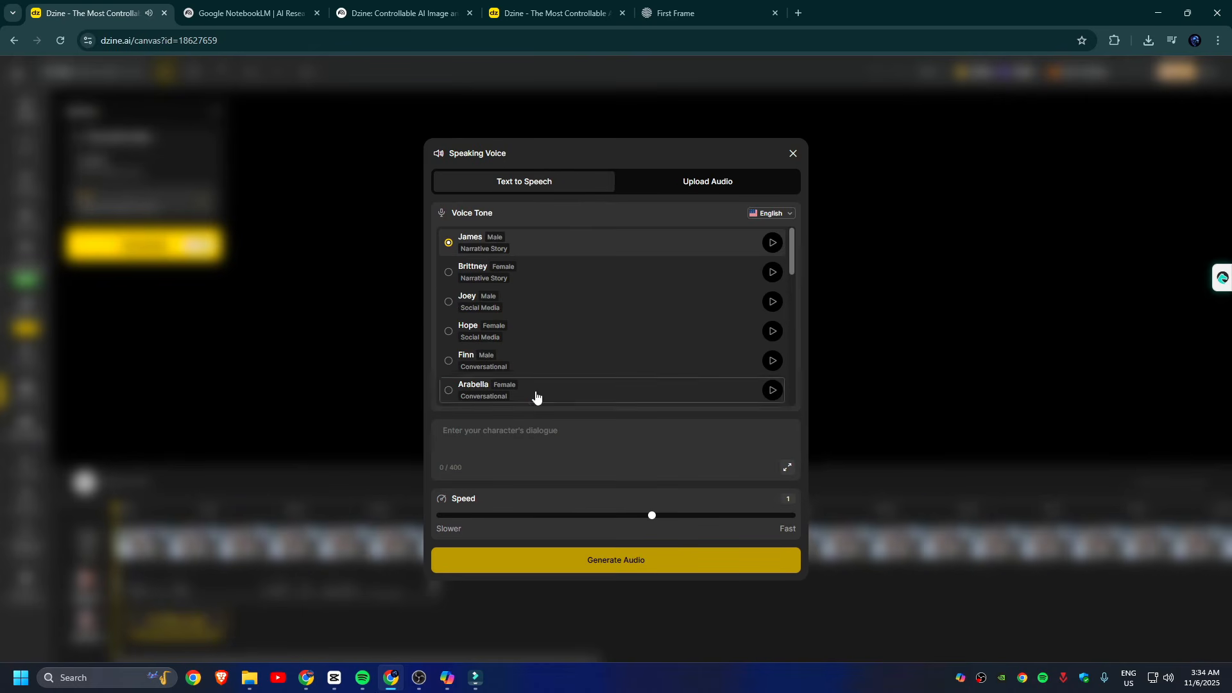
- Add a Speaker B clip in the Arabella voice with the dialogue "yeah, this very cool , i love dzine ai , its all in one i trust"
{"action": "left_click", "coordinate": [773, 332]}
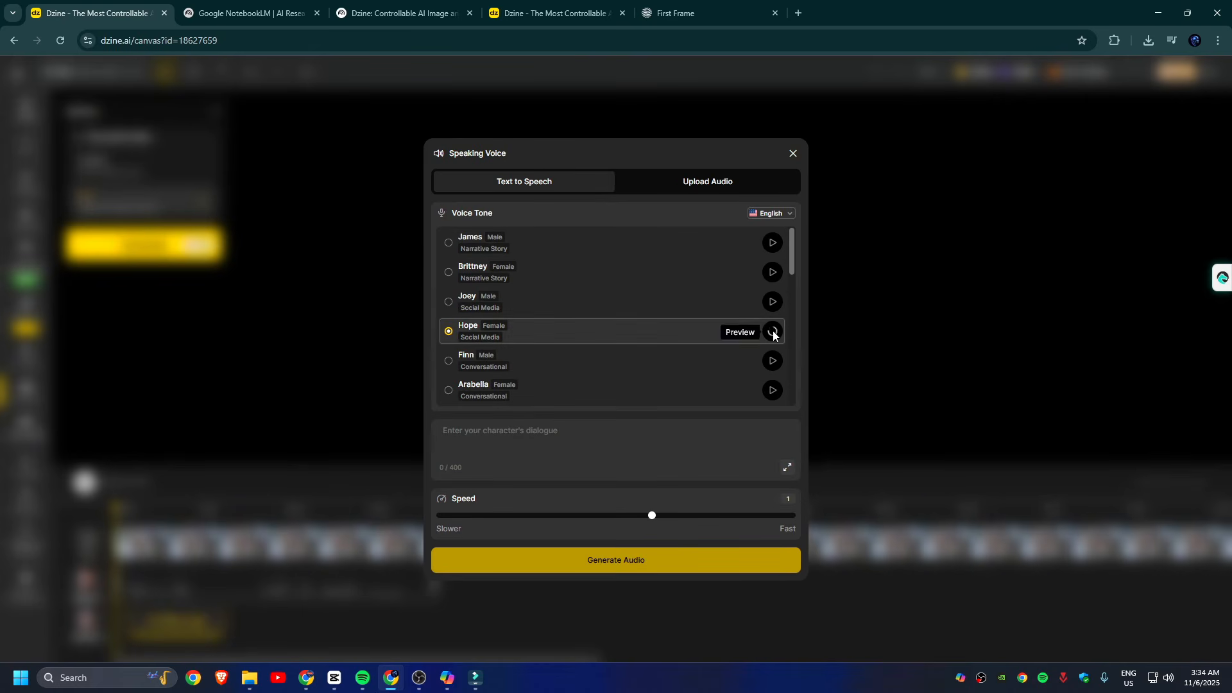
{"action": "left_click", "coordinate": [770, 393]}
{"action": "left_click", "coordinate": [503, 426]}
{"action": "type", "text": "yeah, this very cool pleas"}
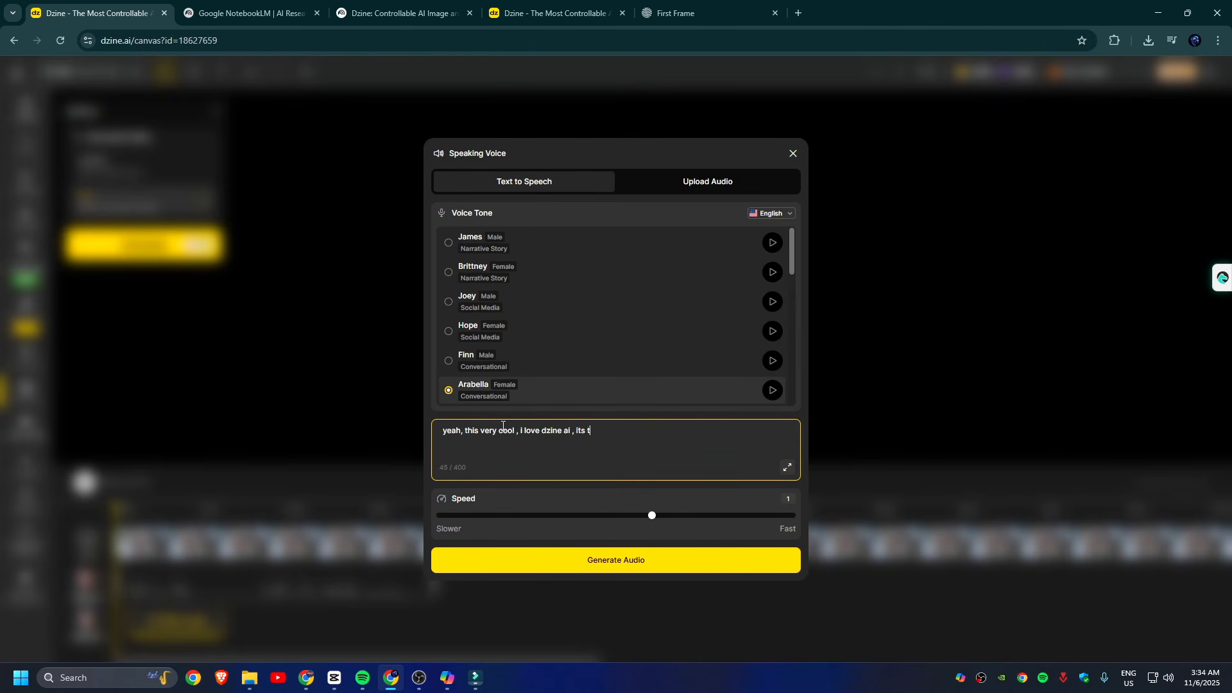
{"action": "left_click", "coordinate": [770, 559]}
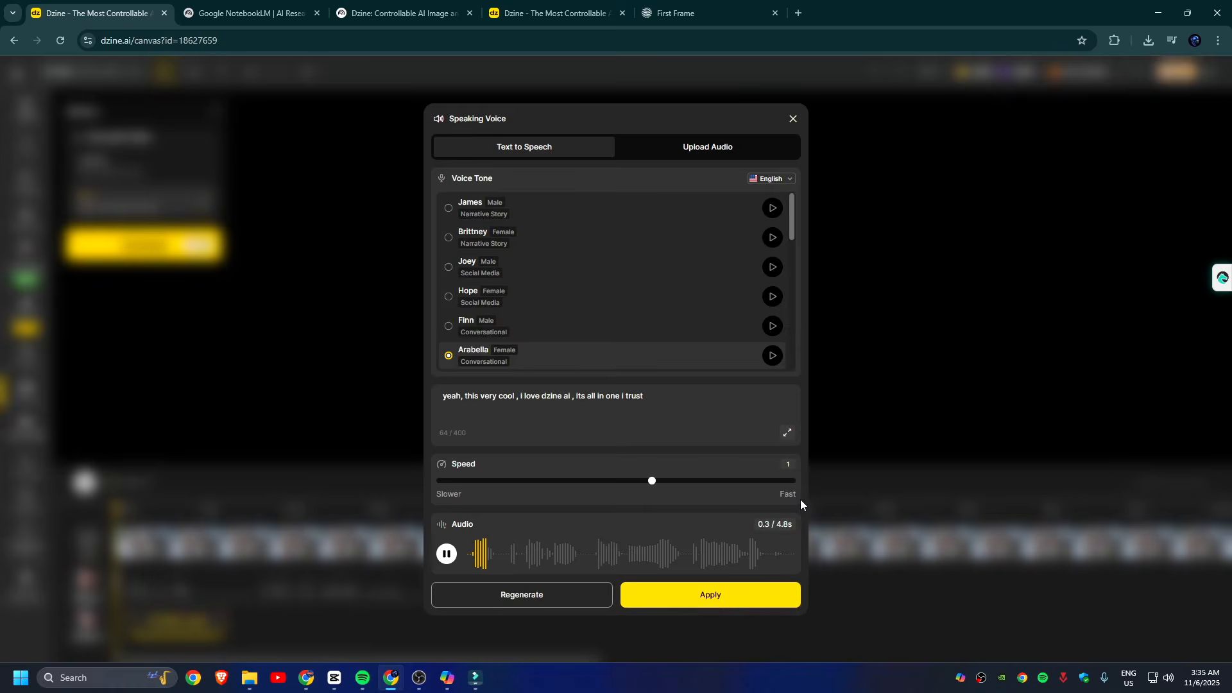
{"action": "left_click", "coordinate": [763, 591]}
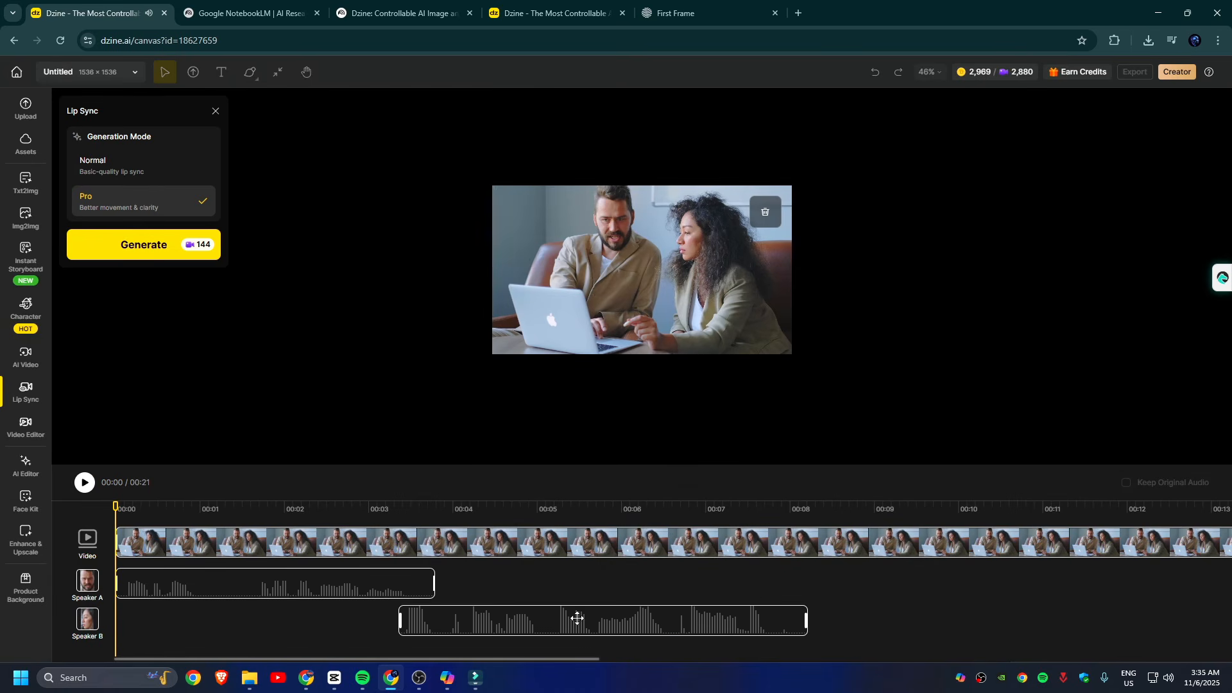
- Add a second Speaker A clip after Speaker B's clip in the James voice with the dialogue "okat let's go for it"
{"action": "left_click", "coordinate": [883, 585]}
{"action": "left_click_drag", "start_coordinate": [695, 425], "coordinate": [407, 422]}
{"action": "type", "text": "okat let go for it"}
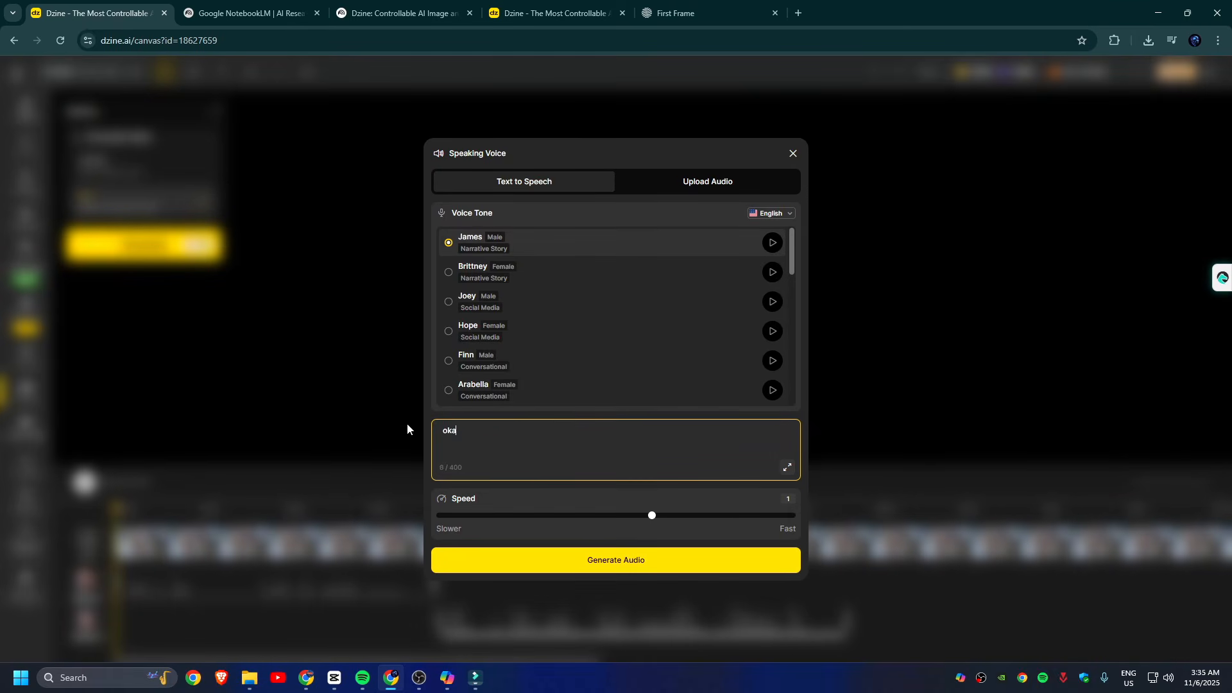
{"action": "left_click", "coordinate": [770, 559]}
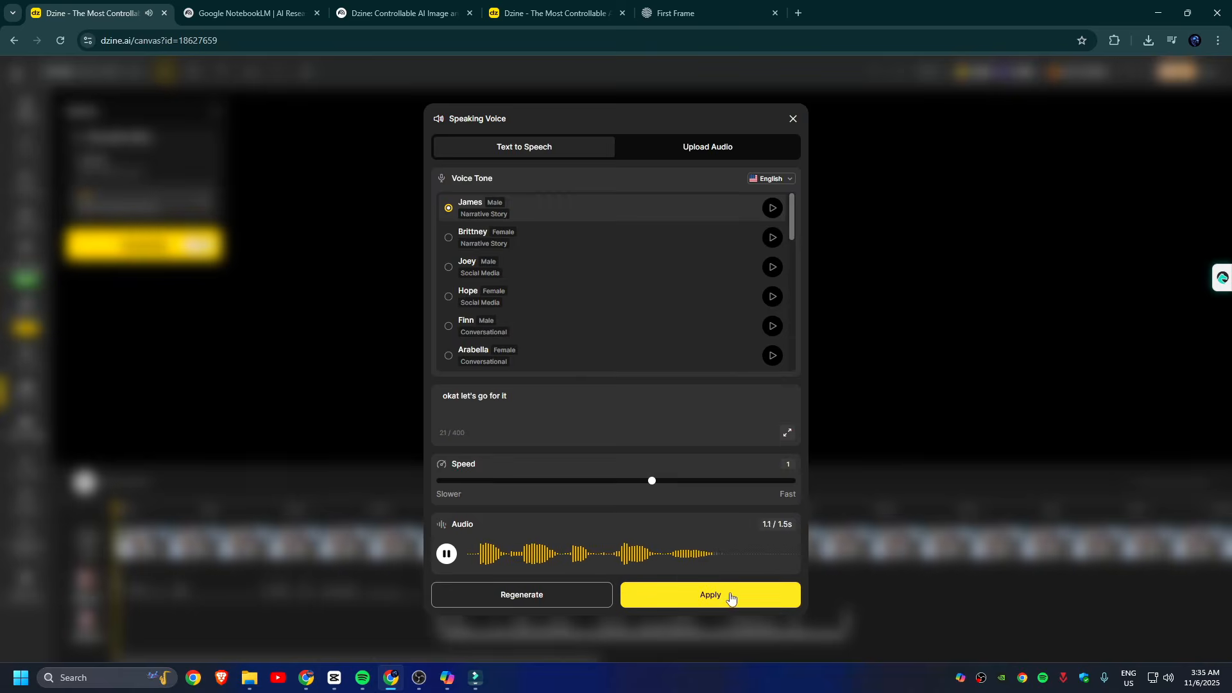
{"action": "left_click", "coordinate": [730, 589]}
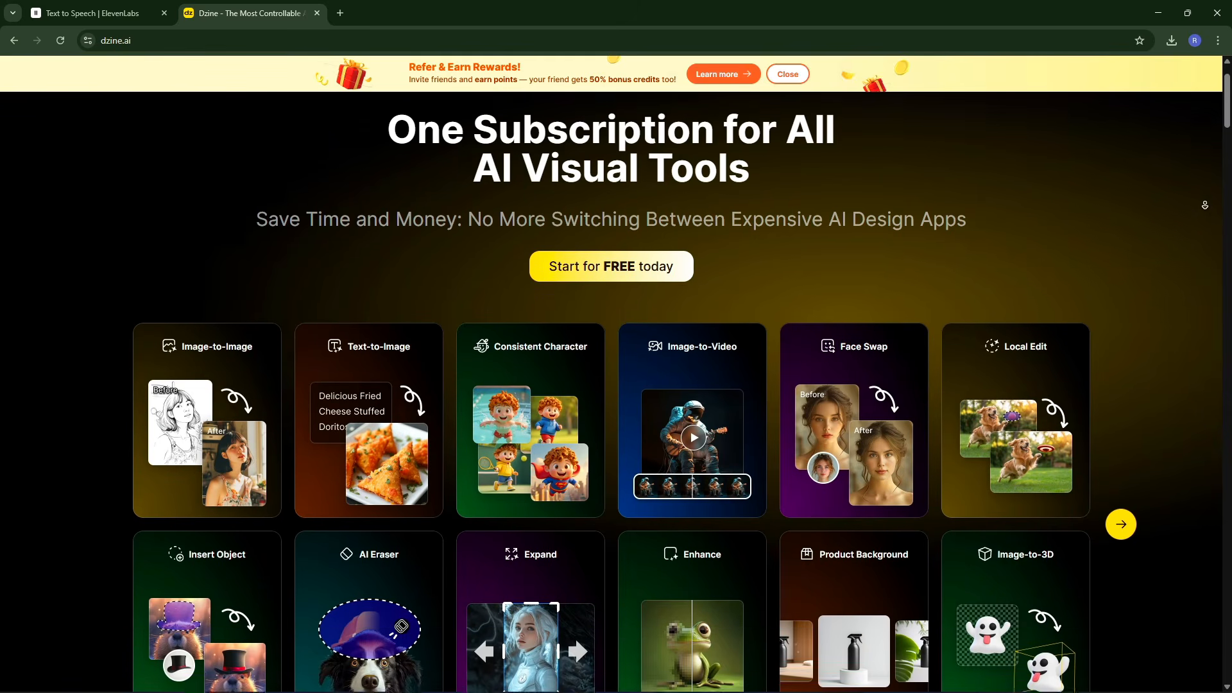
- Look through the AI tool cards and feature sections on the dzine.ai home page
{"action": "scroll", "coordinate": [1205, 205], "scroll_direction": "down", "scroll_amount": 4}
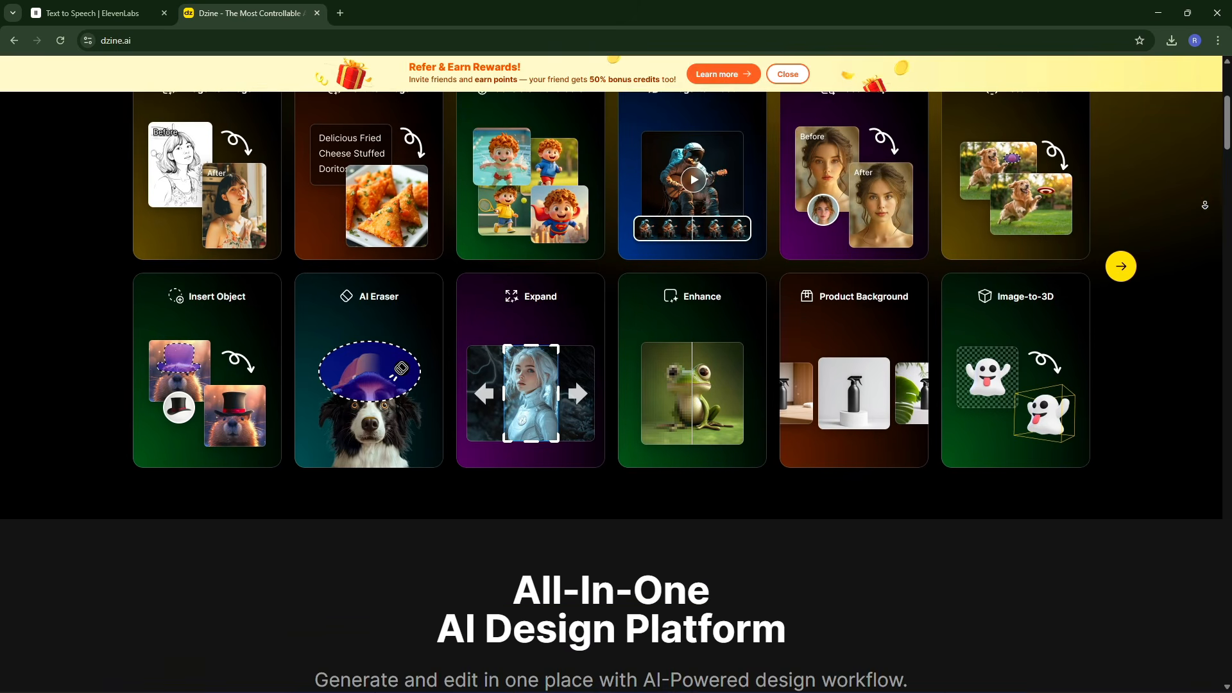
{"action": "scroll", "coordinate": [1205, 205], "scroll_direction": "down", "scroll_amount": 5}
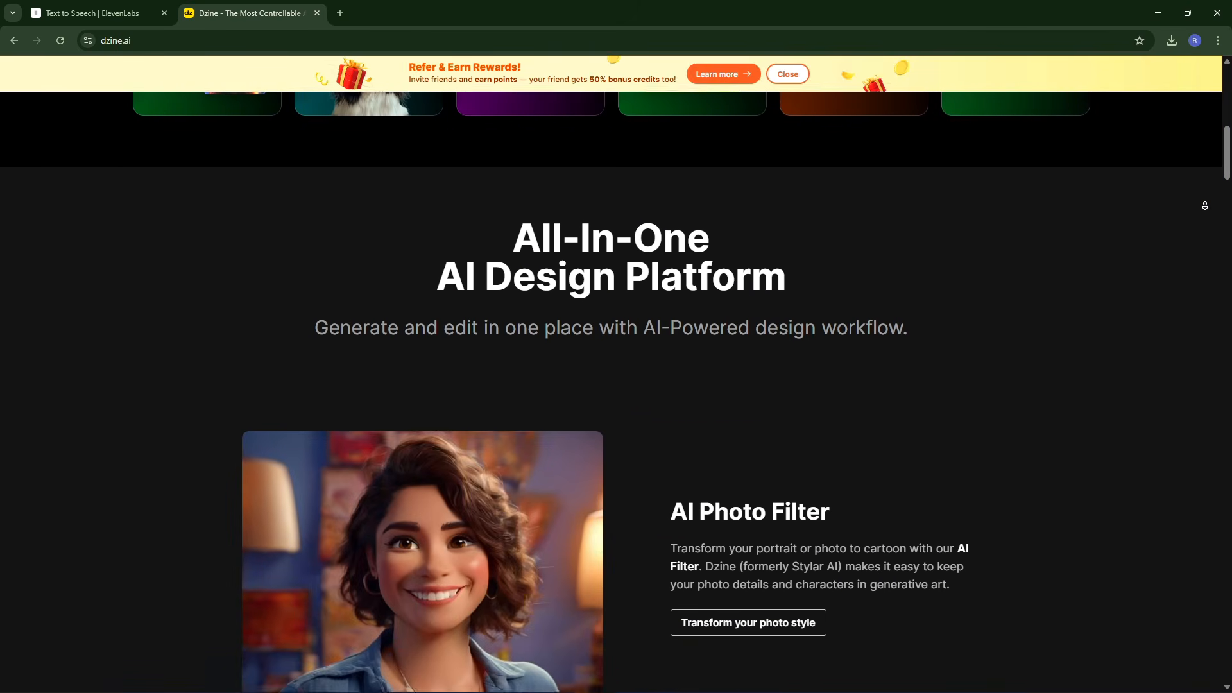
{"action": "scroll", "coordinate": [1205, 205], "scroll_direction": "down", "scroll_amount": 5}
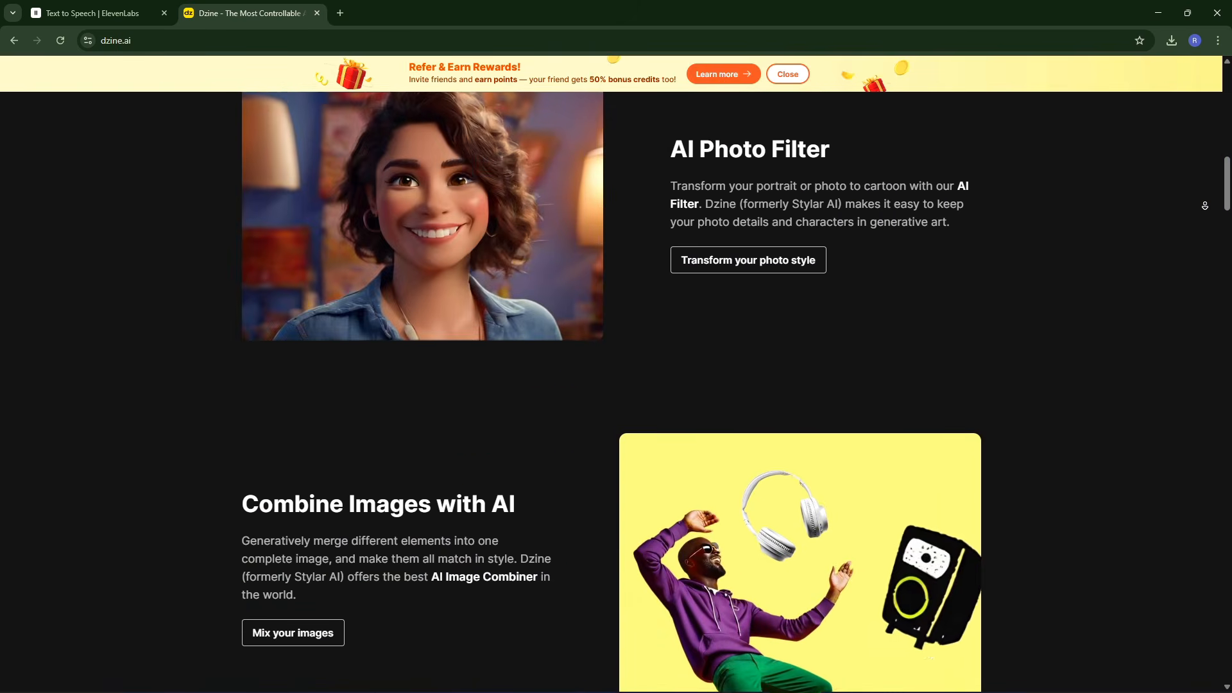
{"action": "scroll", "coordinate": [1205, 206], "scroll_direction": "down", "scroll_amount": 5}
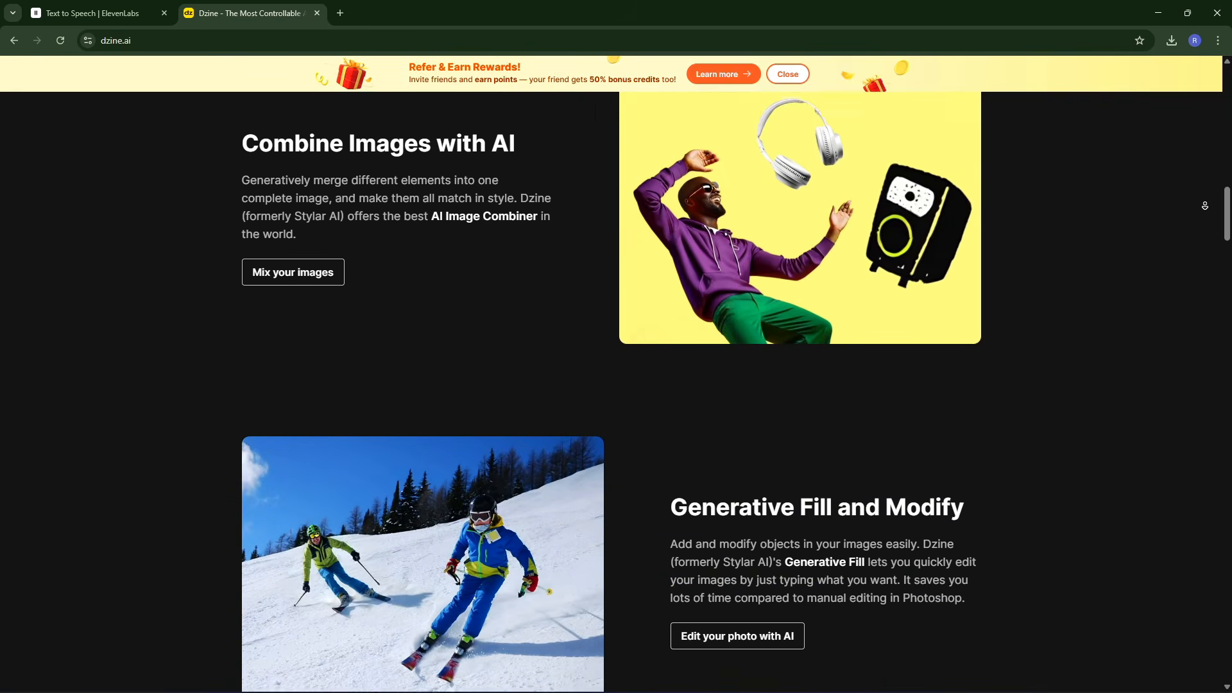
{"action": "scroll", "coordinate": [1205, 205], "scroll_direction": "down", "scroll_amount": 5}
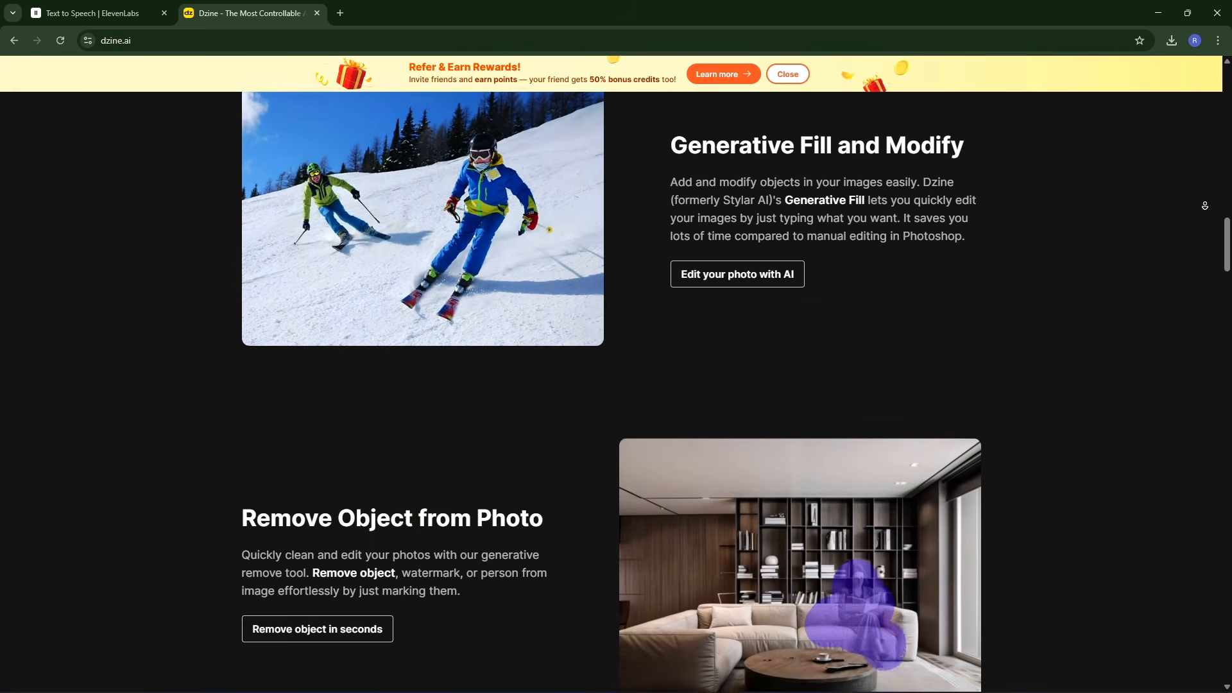
{"action": "scroll", "coordinate": [1205, 206], "scroll_direction": "down", "scroll_amount": 5}
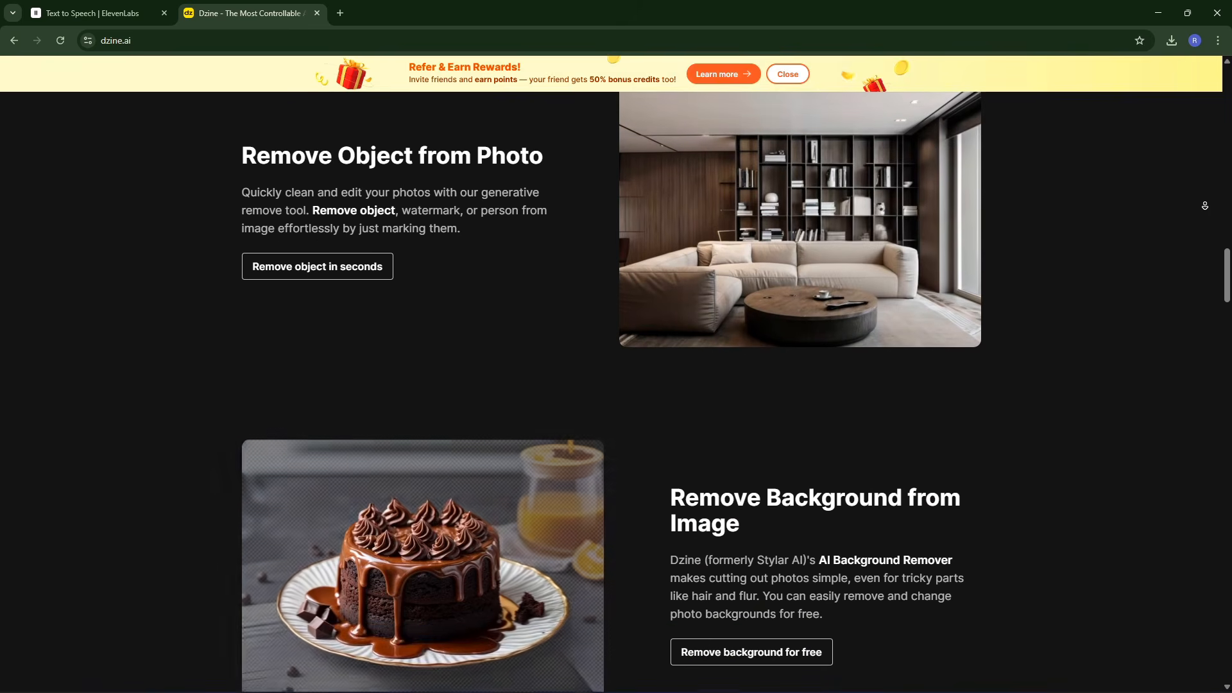
{"action": "scroll", "coordinate": [1205, 205], "scroll_direction": "down", "scroll_amount": 4}
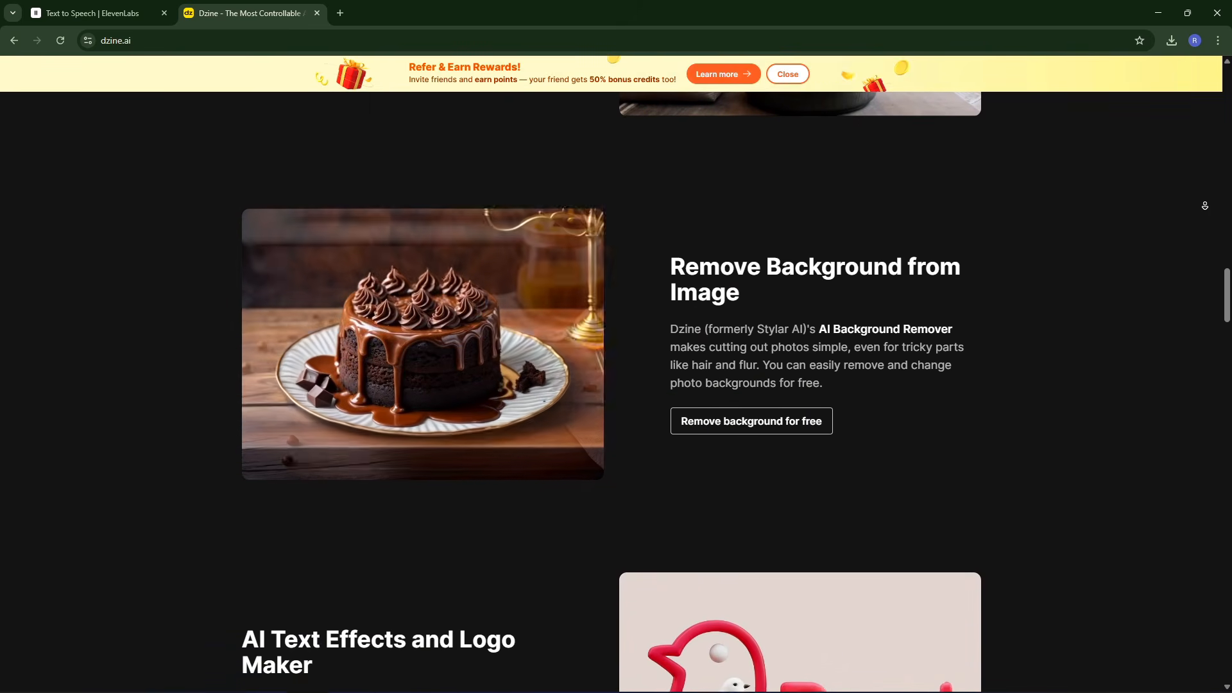
{"action": "scroll", "coordinate": [1205, 205], "scroll_direction": "down", "scroll_amount": 1}
{"action": "scroll", "coordinate": [1064, 214], "scroll_direction": "down", "scroll_amount": 14}
{"action": "scroll", "coordinate": [873, 419], "scroll_direction": "up", "scroll_amount": 17}
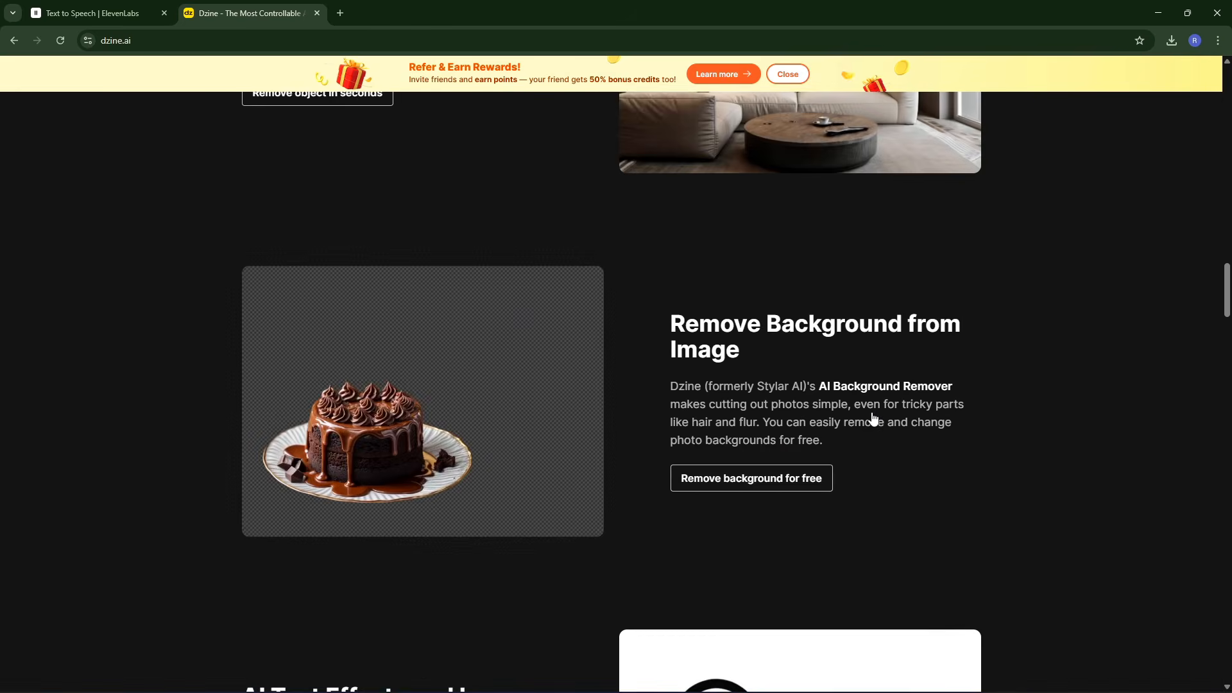